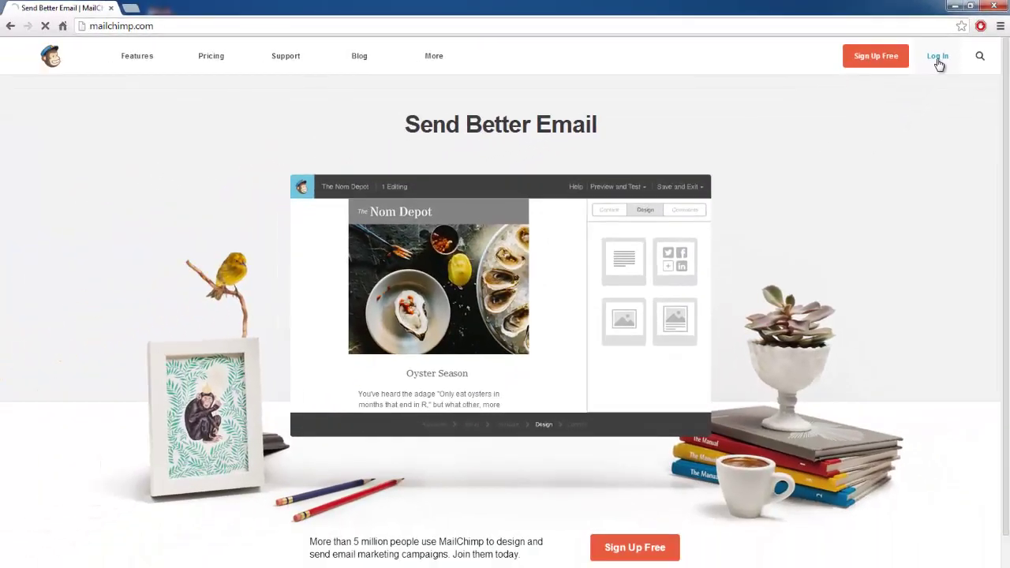
Step: Go from the MailChimp home page to the account login page
left_click(904, 89)
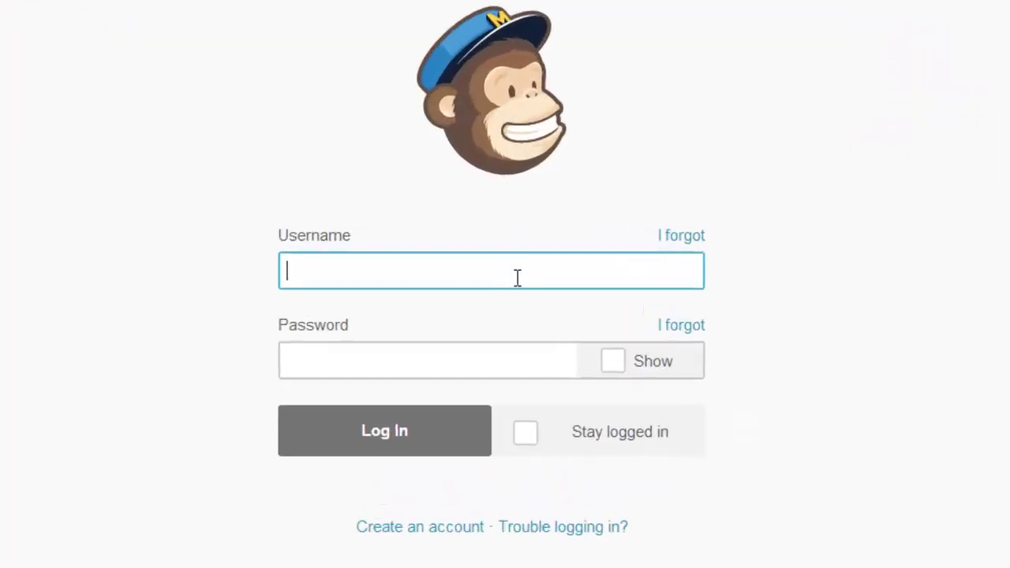
Step: Log in by entering the account username and password
left_click(516, 244)
type("nichmerc")
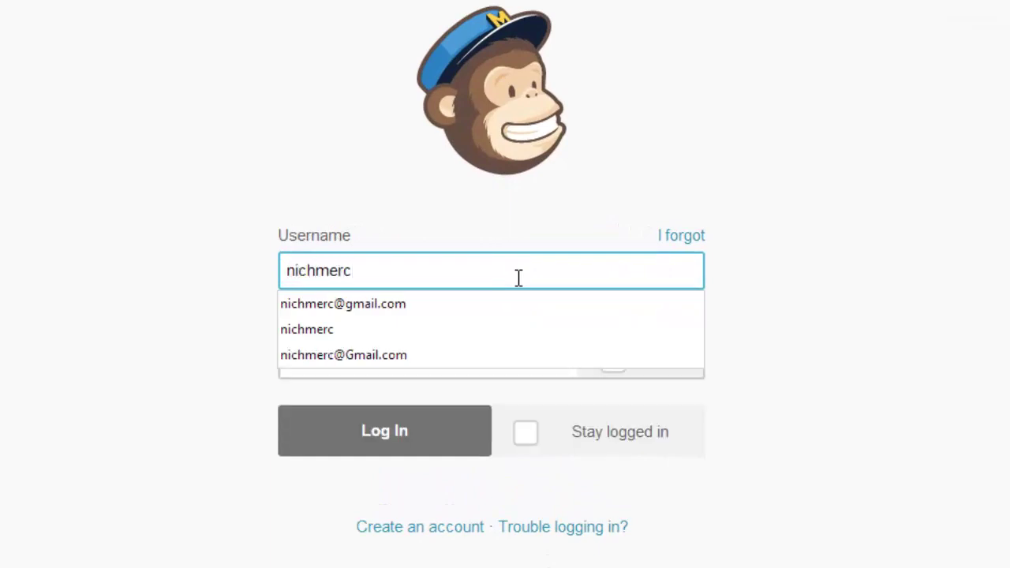
key("Tab")
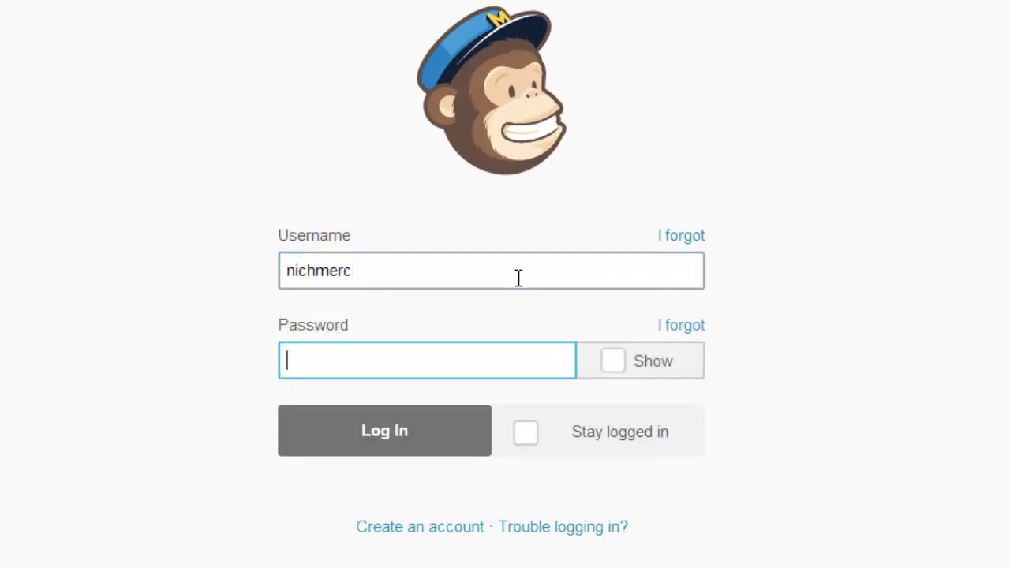
type("•••••••")
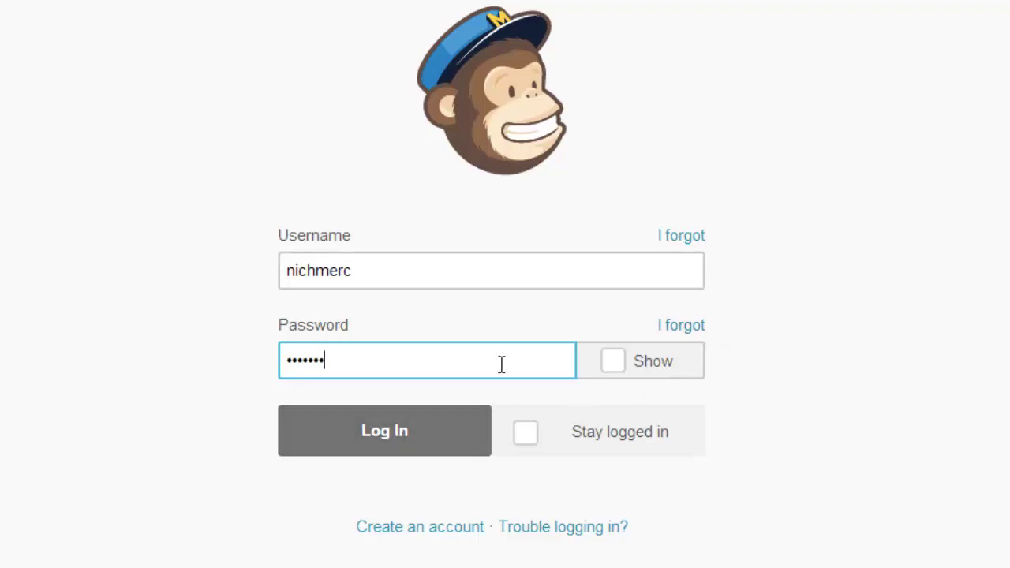
left_click(380, 435)
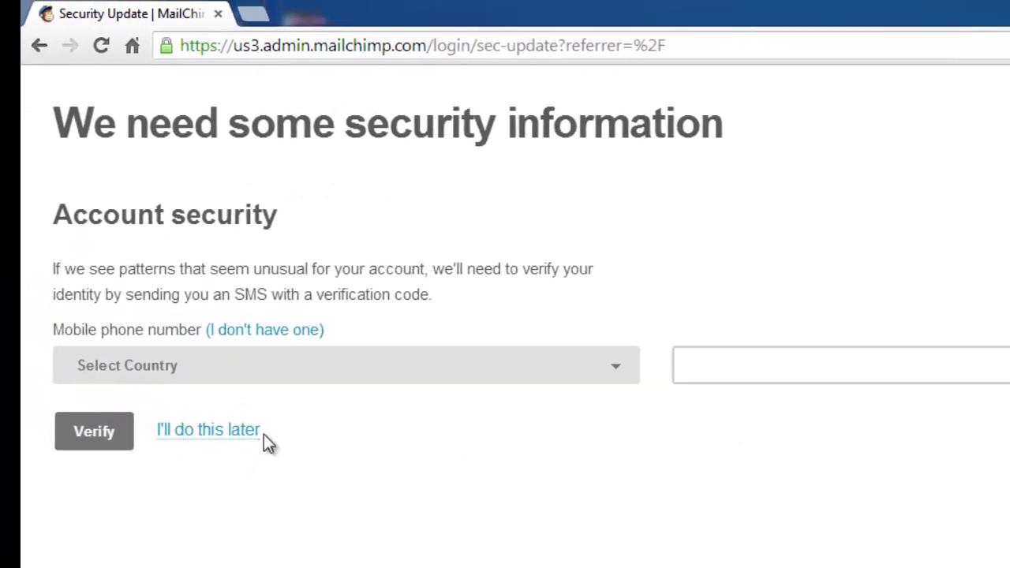
Step: Postpone the phone-number security request to reach the Dashboard
left_click(223, 433)
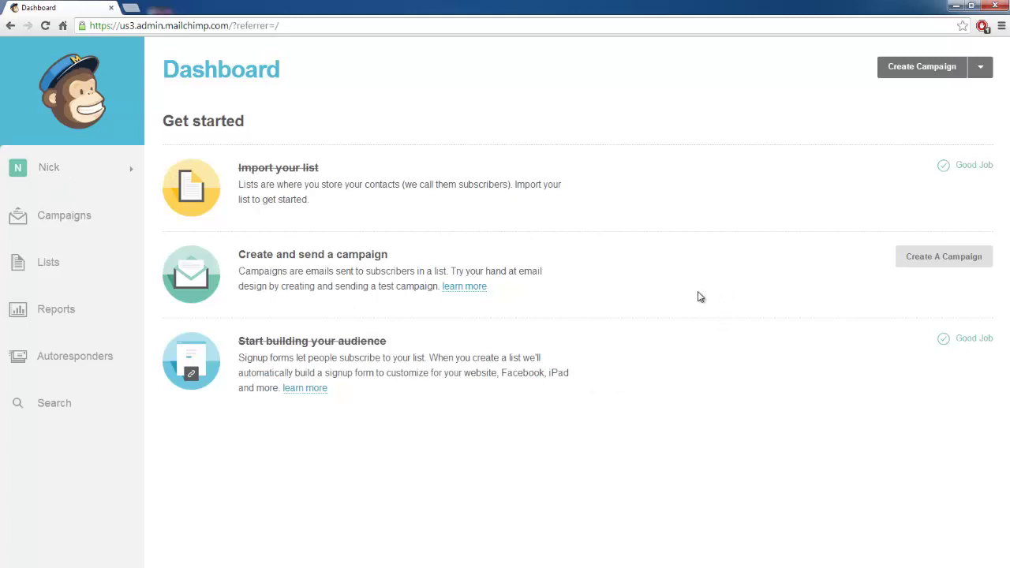
Step: Create a Regular ol' Campaign for the Acorn January-February 2013 (TEST) list
left_click(919, 69)
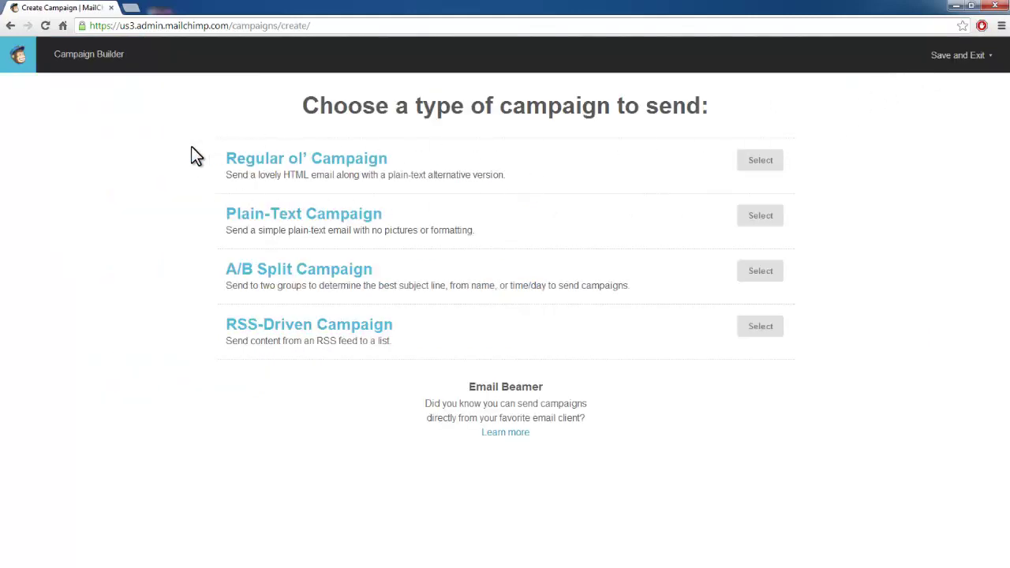
left_click(759, 162)
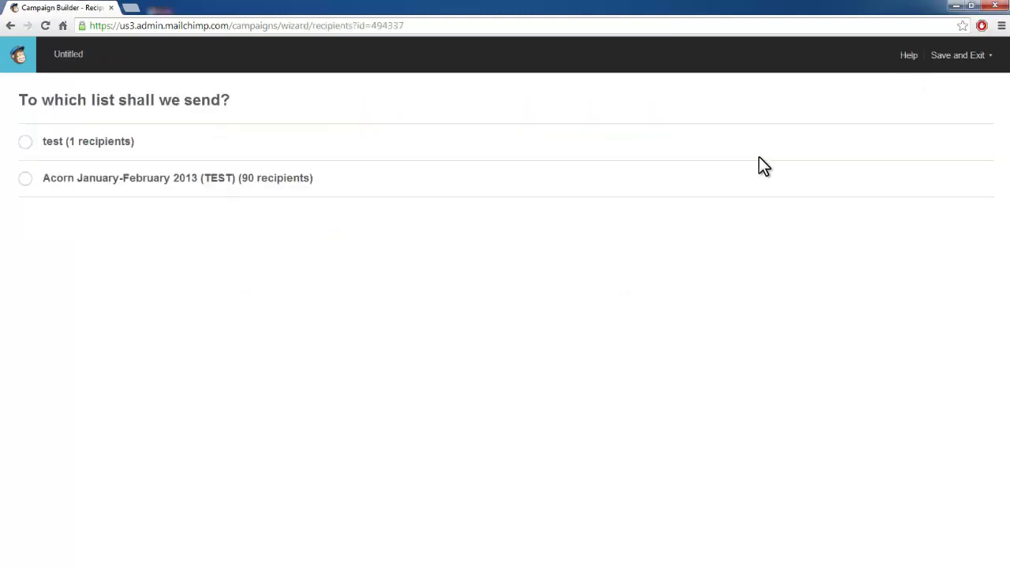
left_click(25, 179)
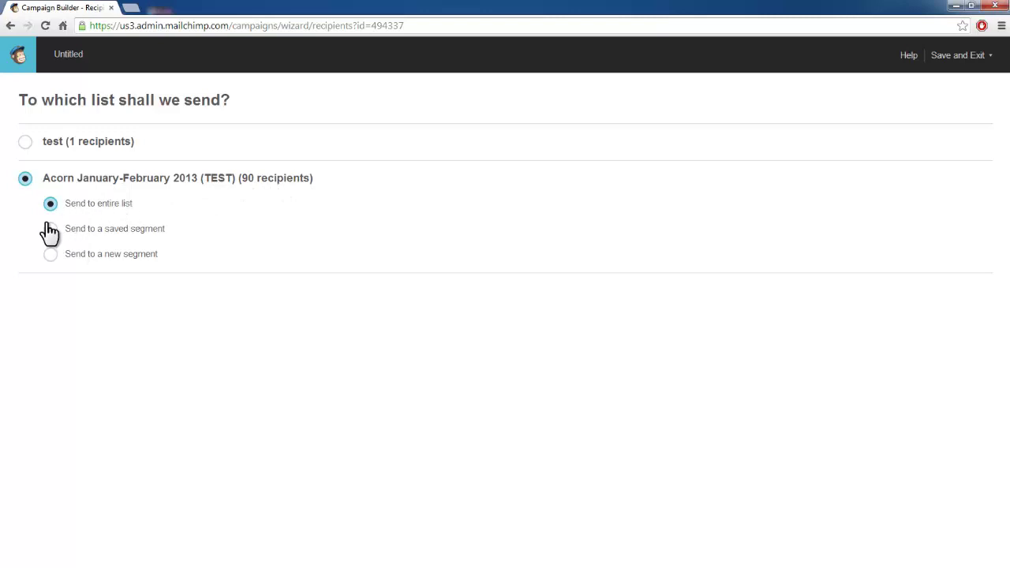
Step: Limit recipients to a segment where Division is Eastern1, refreshing the count to 13
left_click(51, 256)
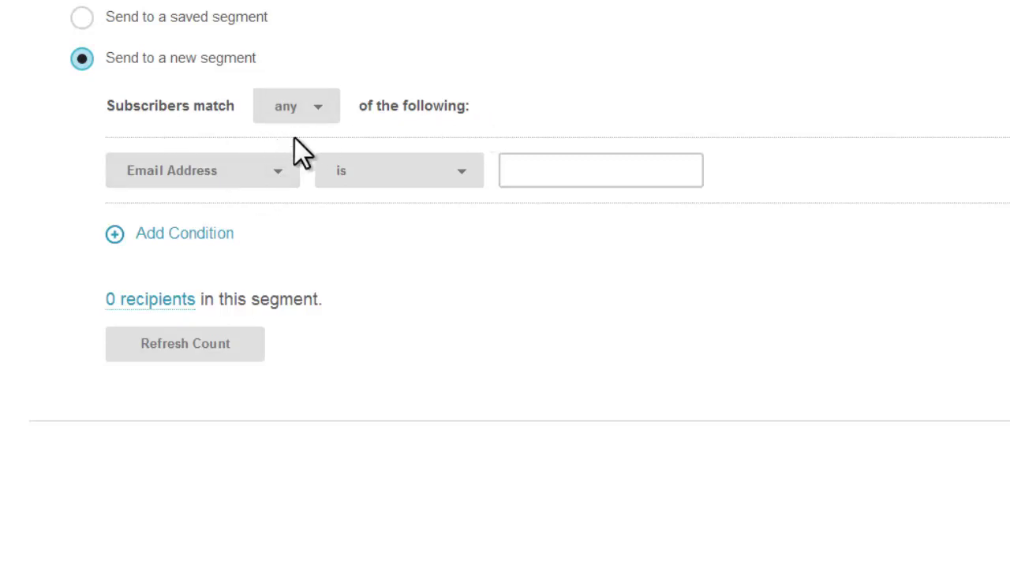
left_click(227, 188)
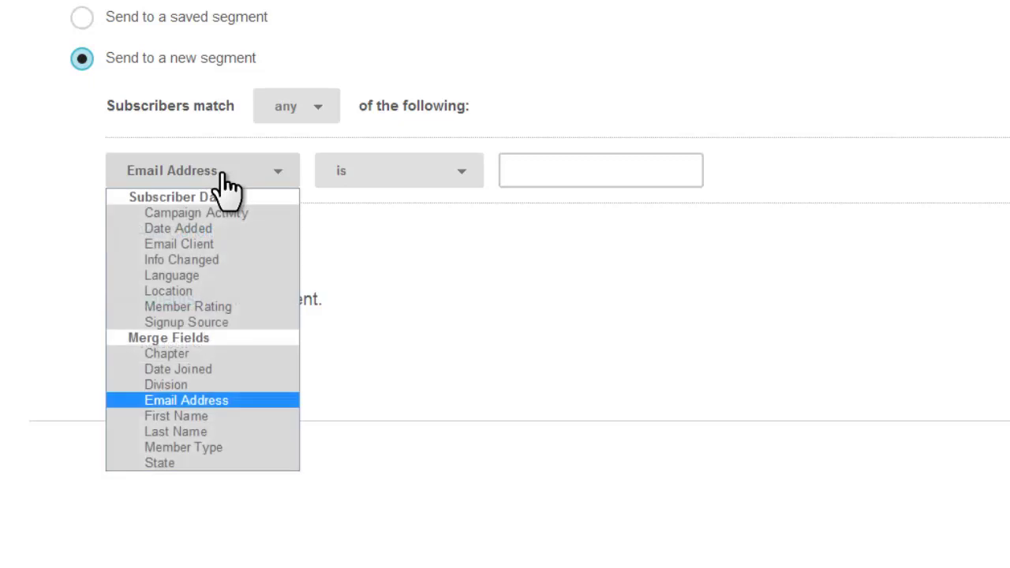
left_click(193, 385)
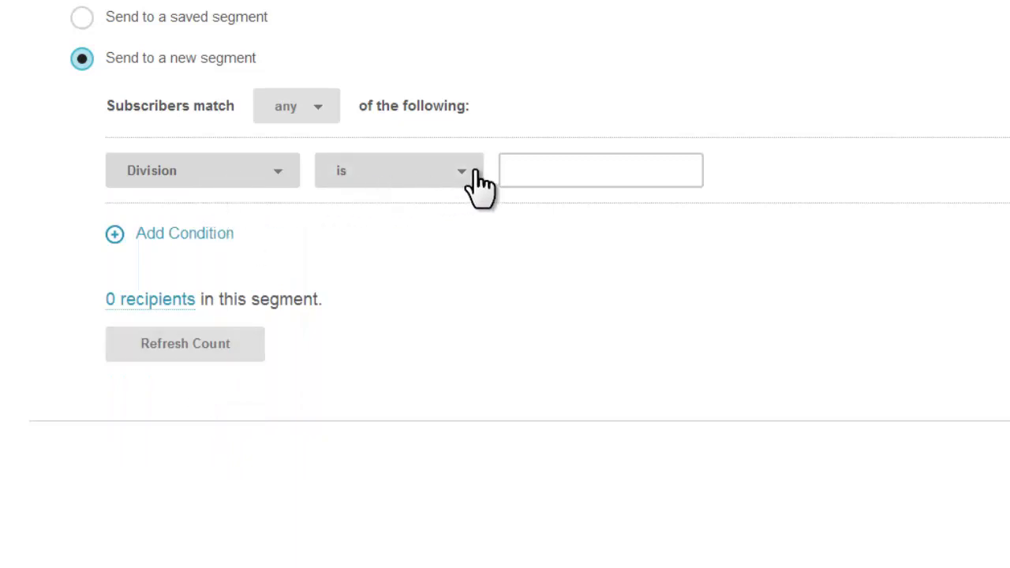
left_click(555, 170)
type("Eastern1")
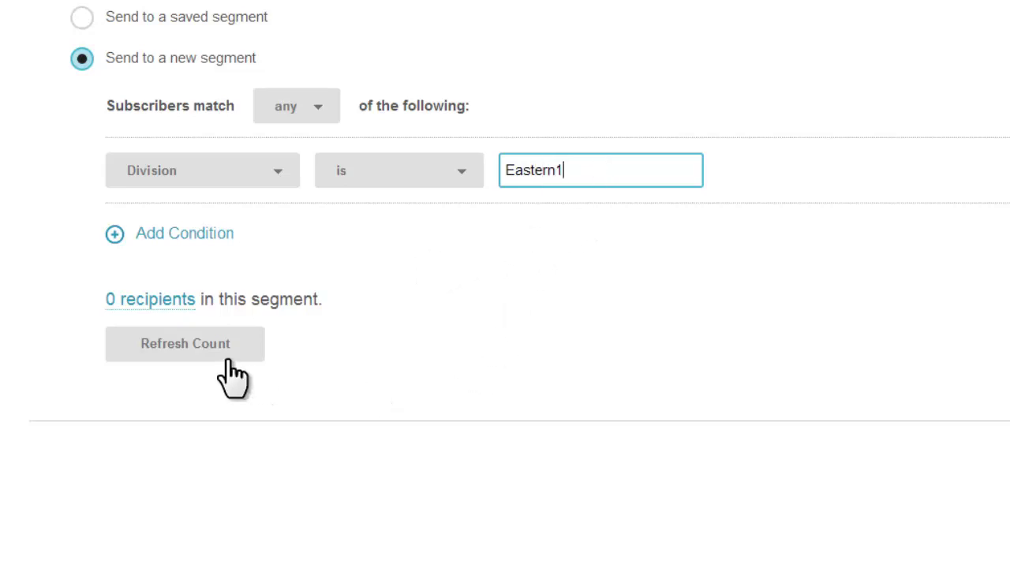
left_click(190, 346)
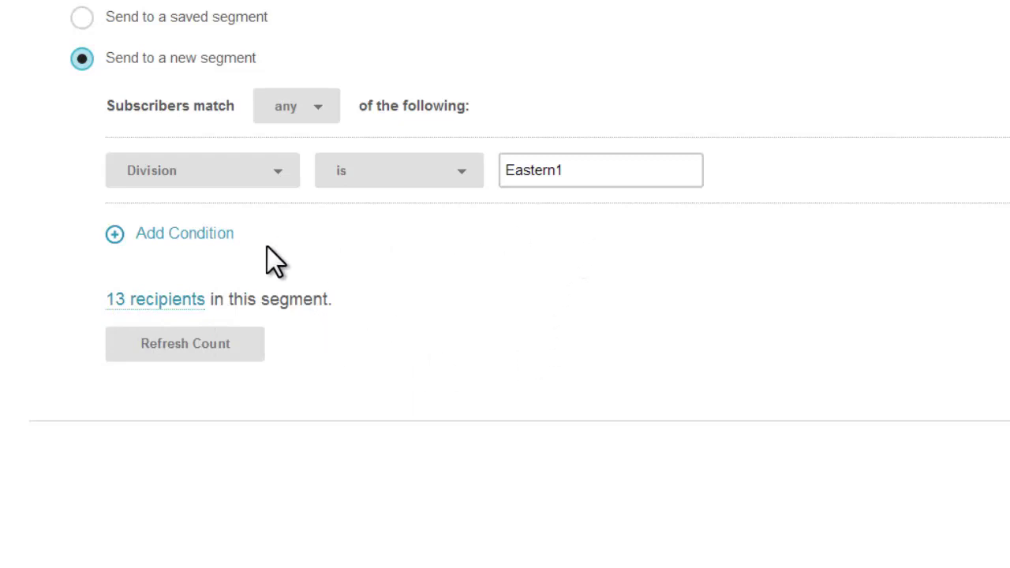
left_click(175, 234)
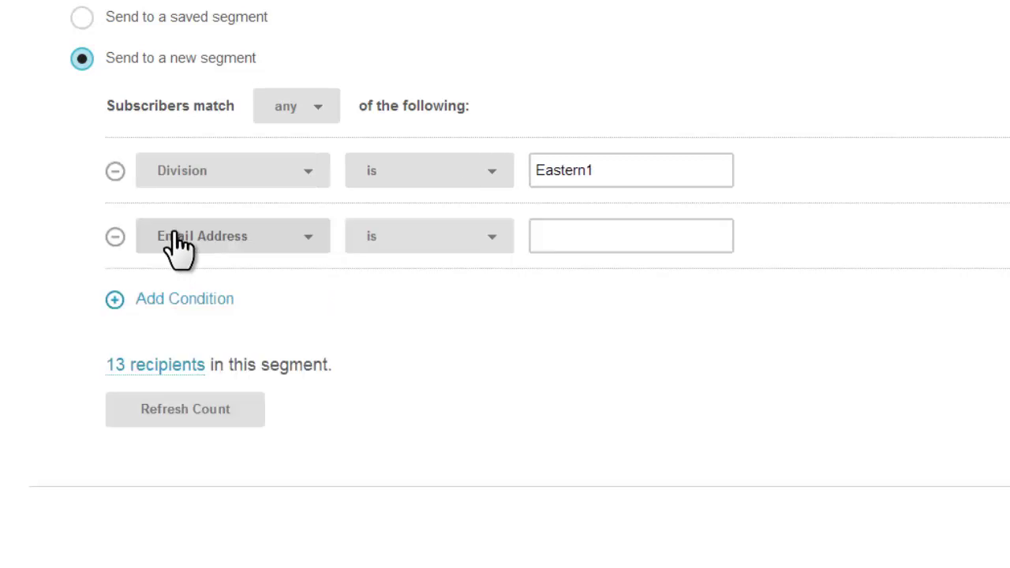
left_click(261, 239)
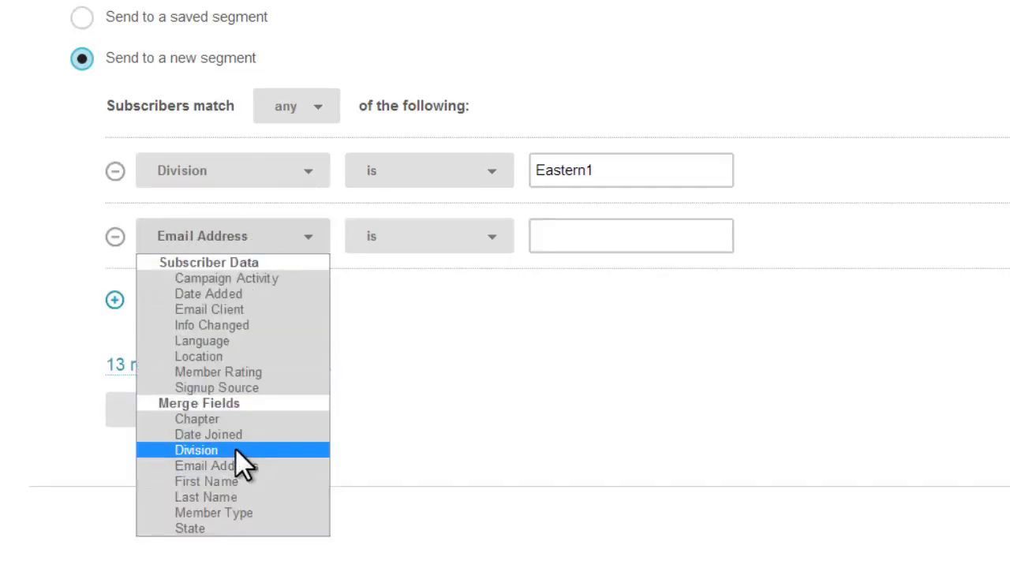
left_click(235, 450)
left_click(595, 241)
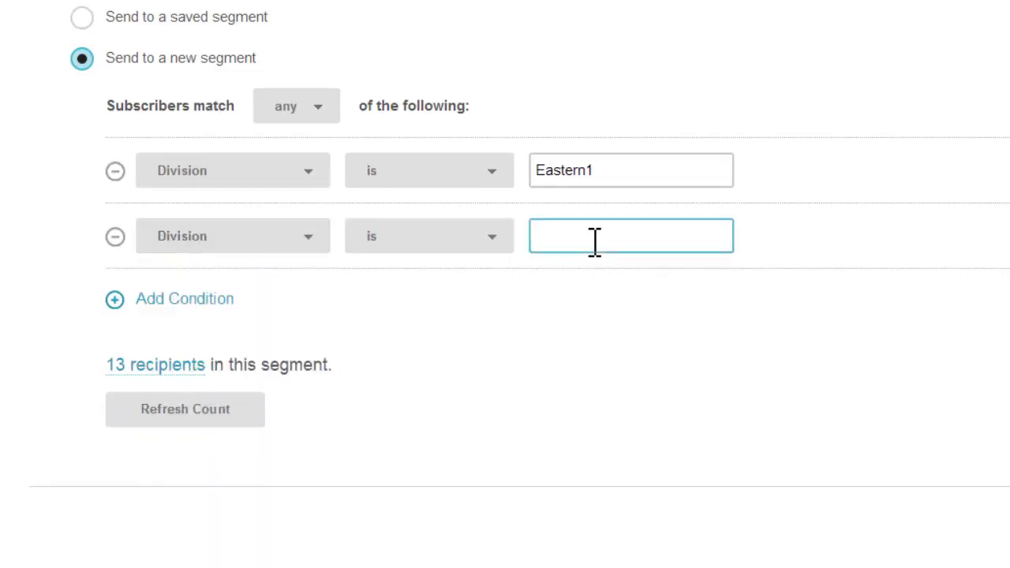
type("Eastern2")
left_click(190, 413)
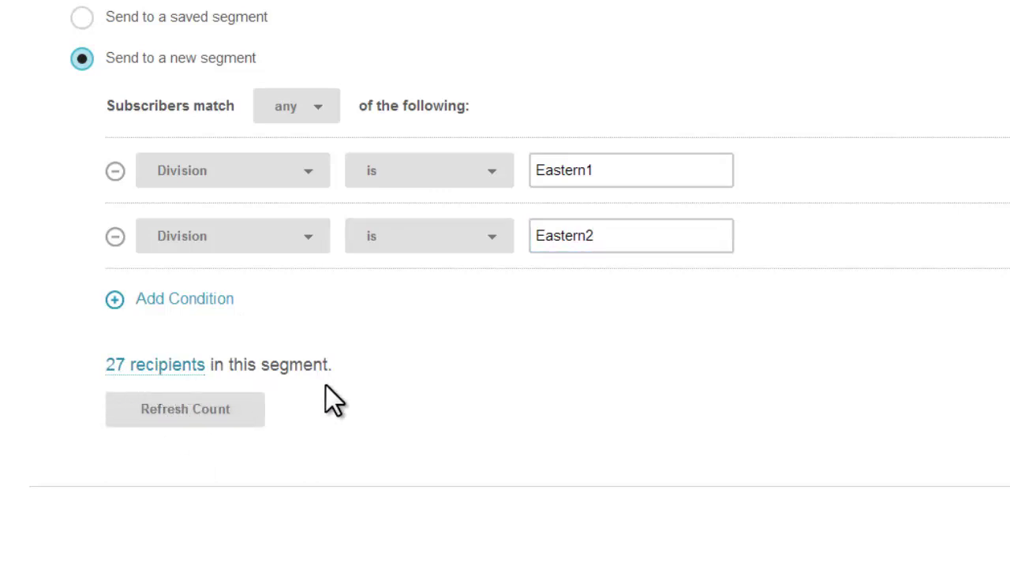
left_click(116, 236)
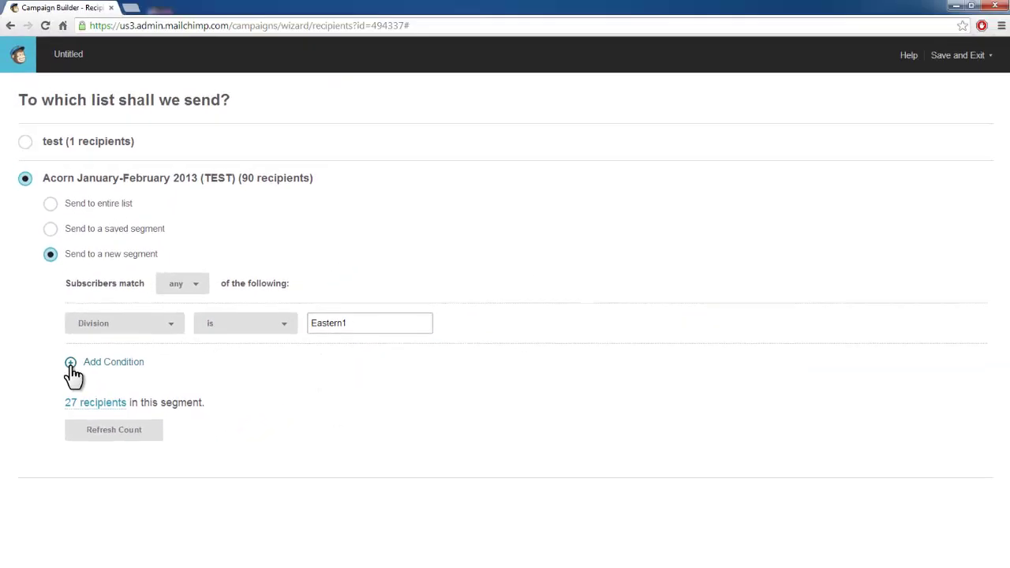
left_click(119, 435)
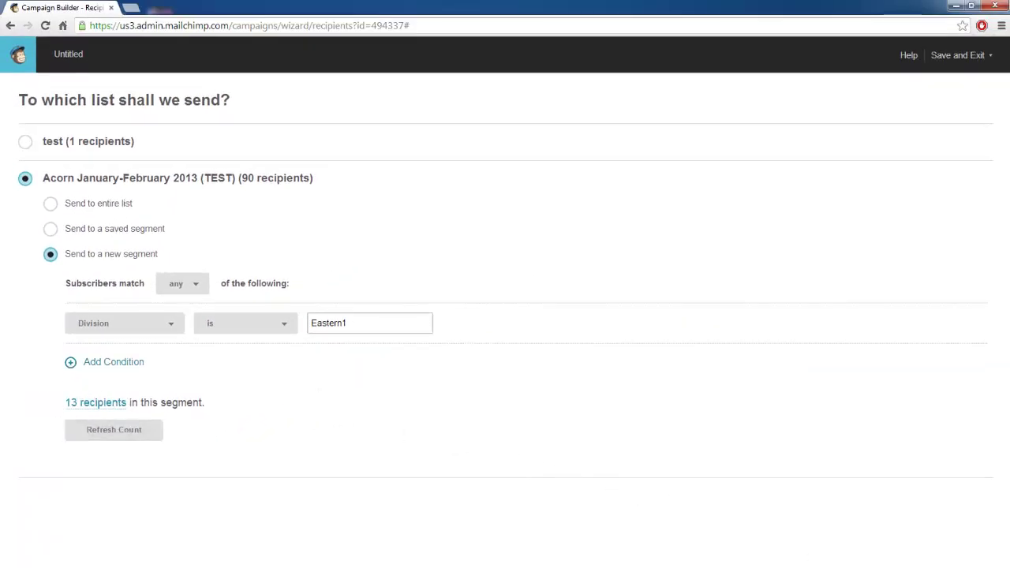
Step: Restore the browser window, move it to the top-left corner and enlarge it
scroll(962, 518, "down", 1)
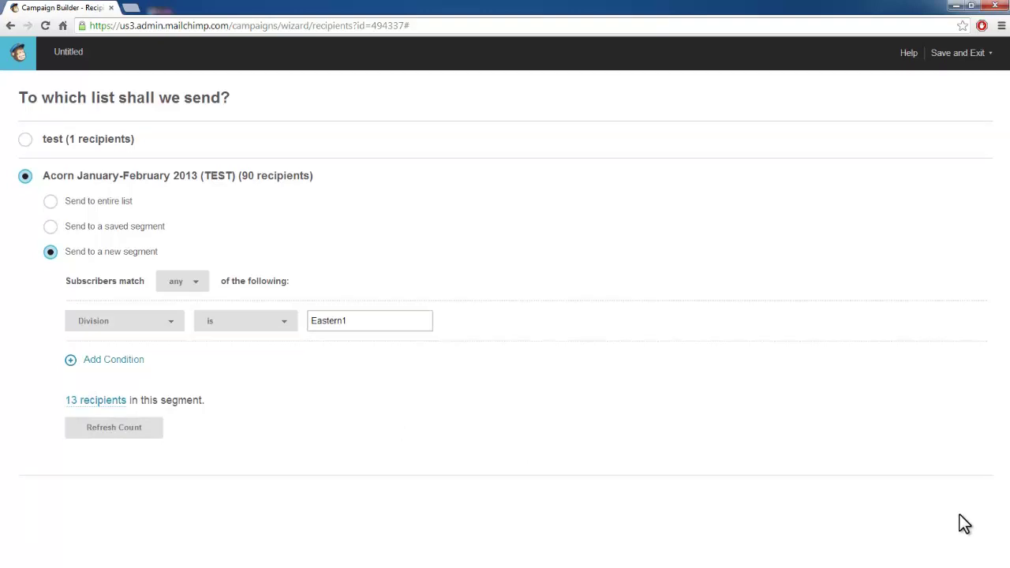
left_click(976, 6)
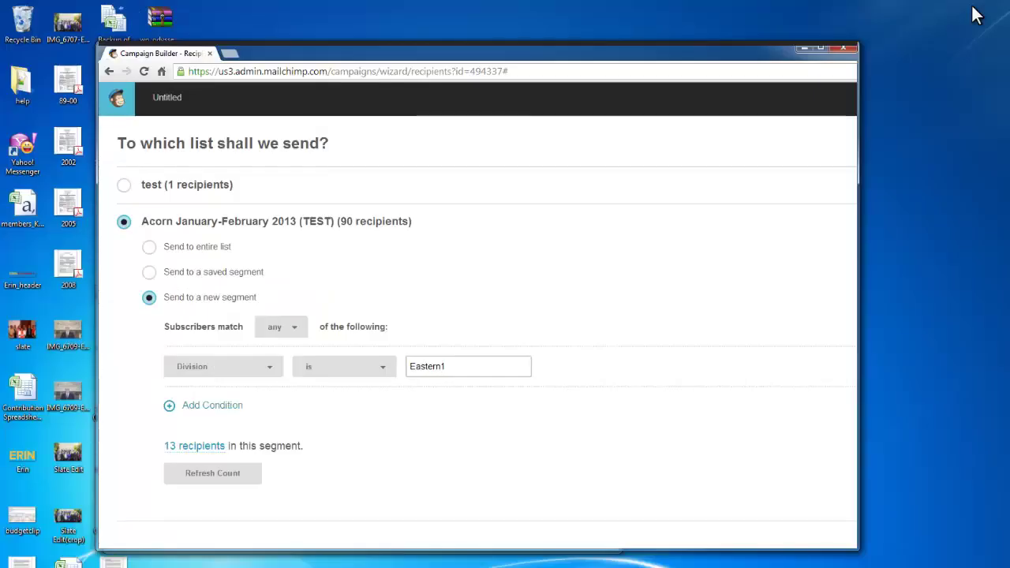
left_click_drag(439, 54, 354, 15)
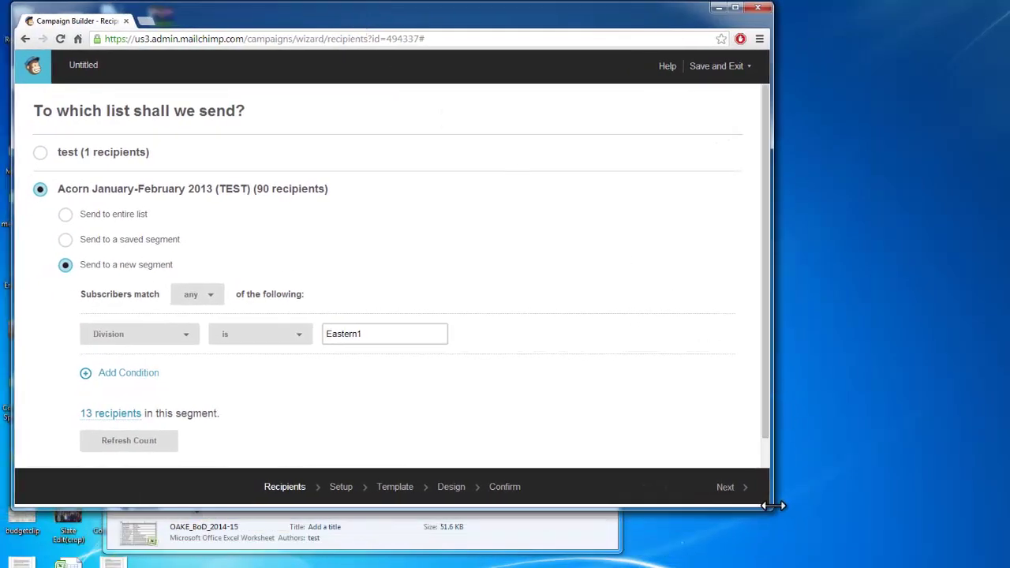
left_click_drag(772, 509, 996, 558)
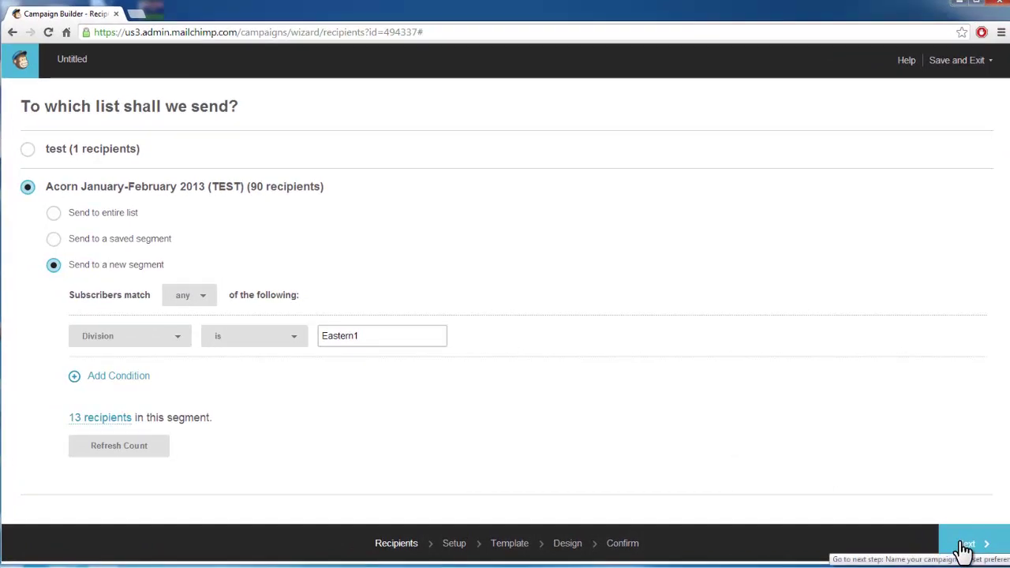
Step: Name the campaign 'ED1 January 2014 Acorn' with subject 'Welcome to OAKE!'
left_click(964, 550)
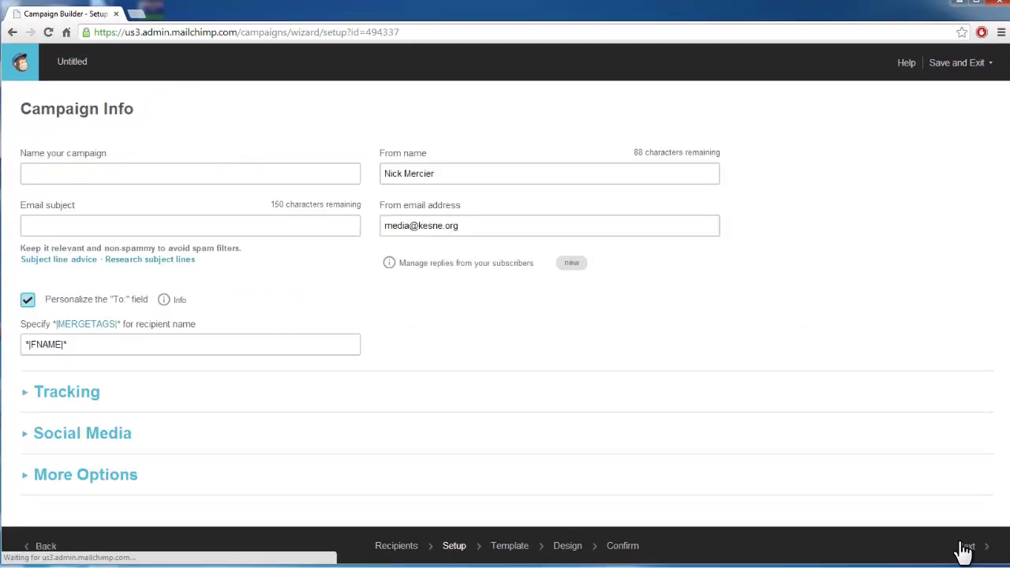
left_click(90, 173)
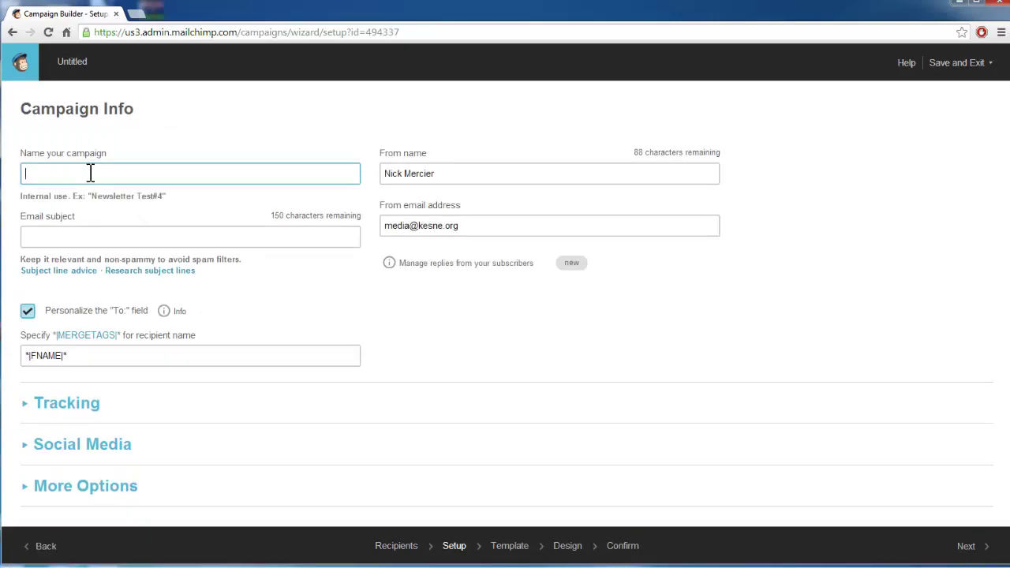
type("Ea")
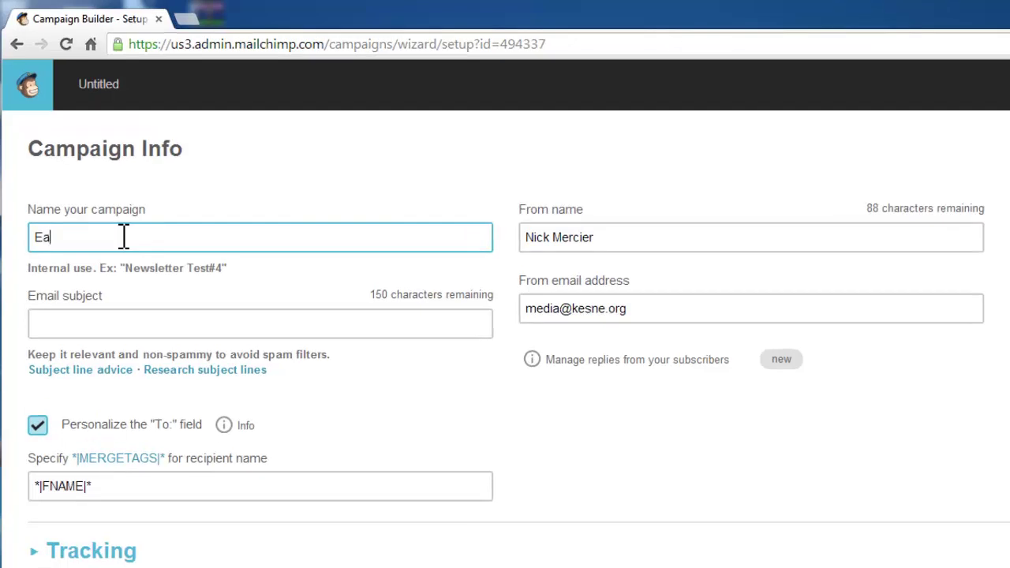
key("BackSpace")
type("D1 Jau")
key("BackSpace")
type("naury")
type("uary 2013")
type(" Acorn")
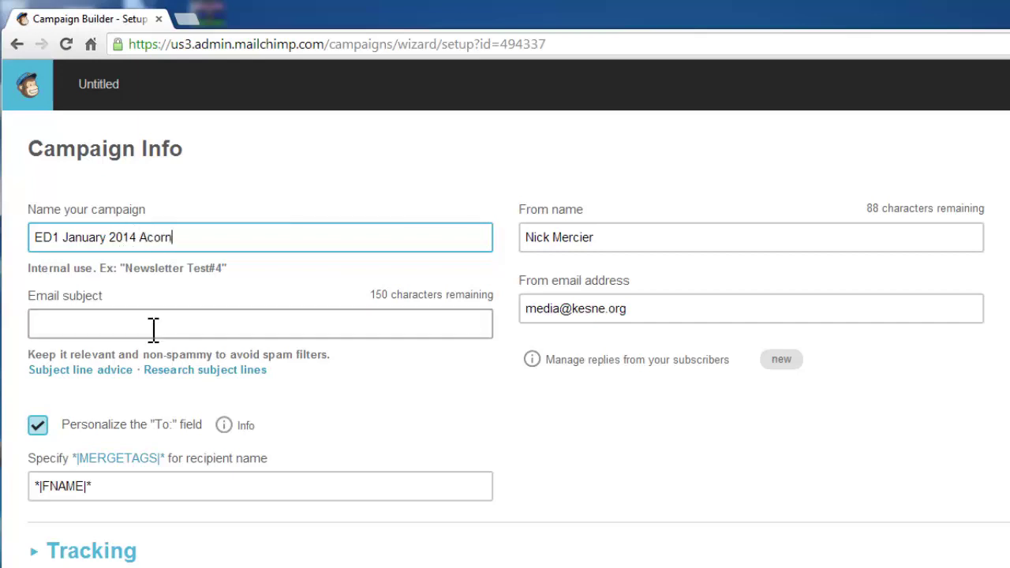
left_click(157, 324)
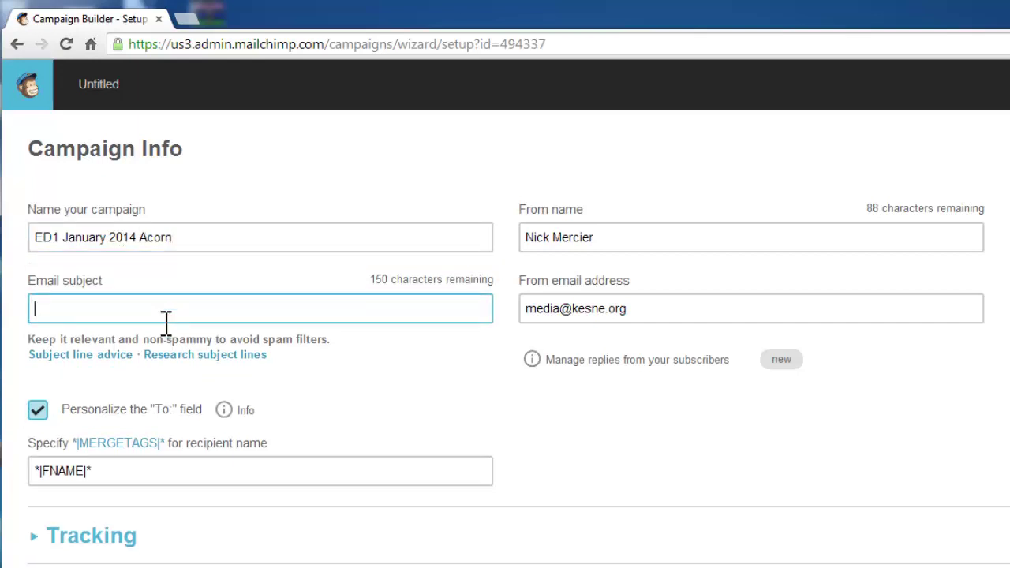
type("Welcom")
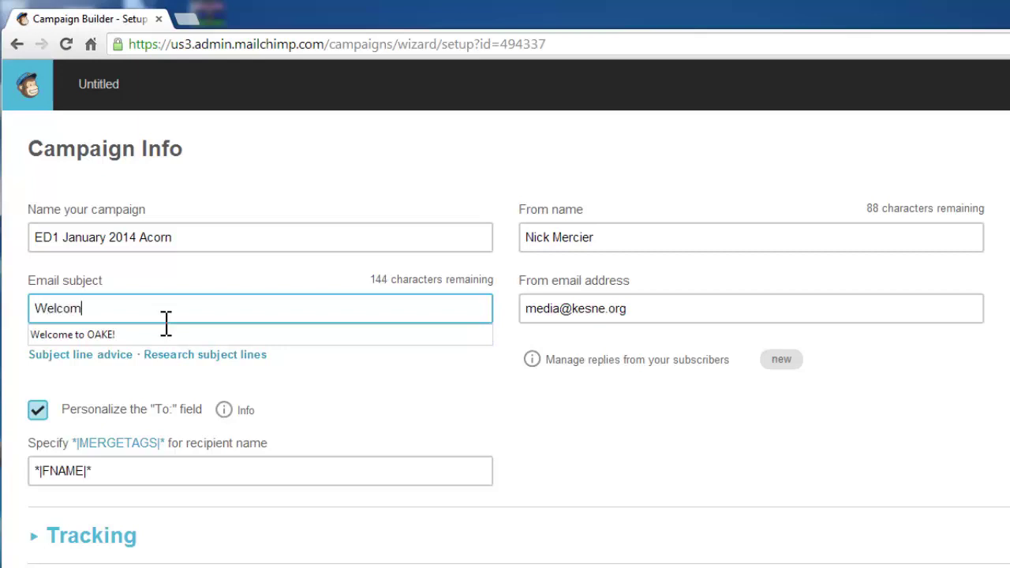
type("e to OAKE!")
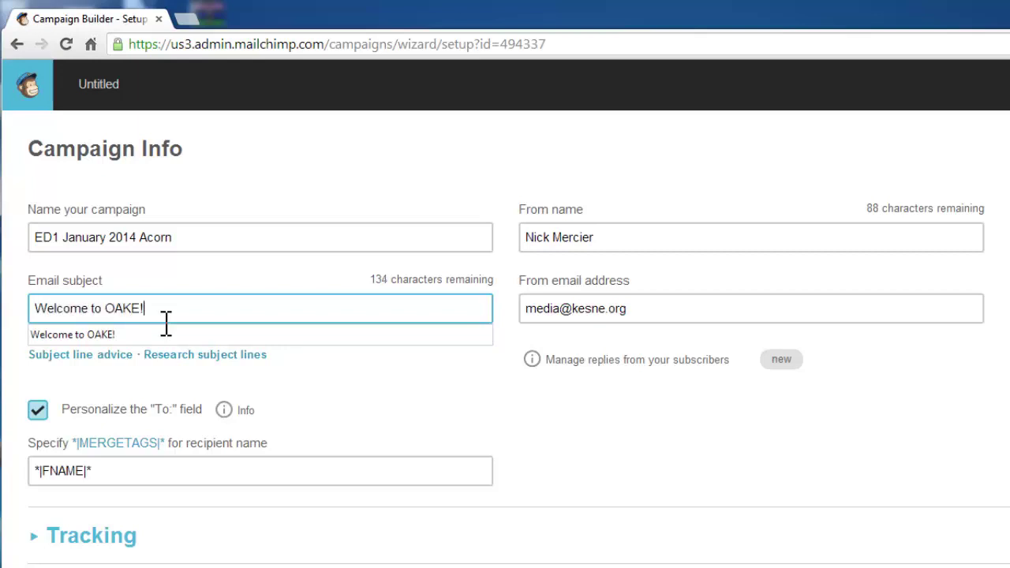
Step: Review the From name and From email fields and the Conversations reply info
left_click(745, 234)
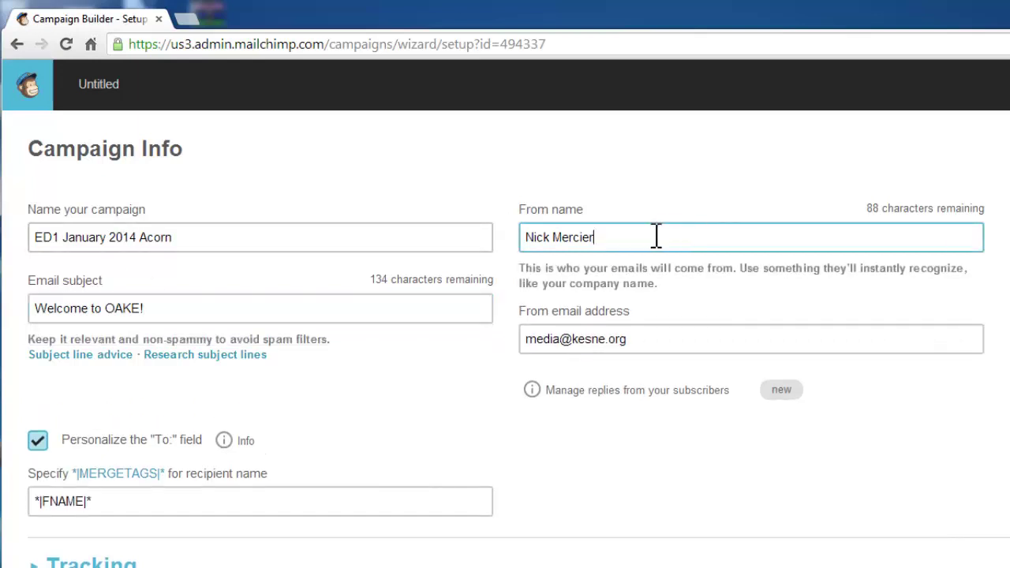
left_click_drag(648, 237, 492, 232)
left_click_drag(682, 236, 510, 237)
left_click_drag(594, 236, 620, 237)
left_click(670, 339)
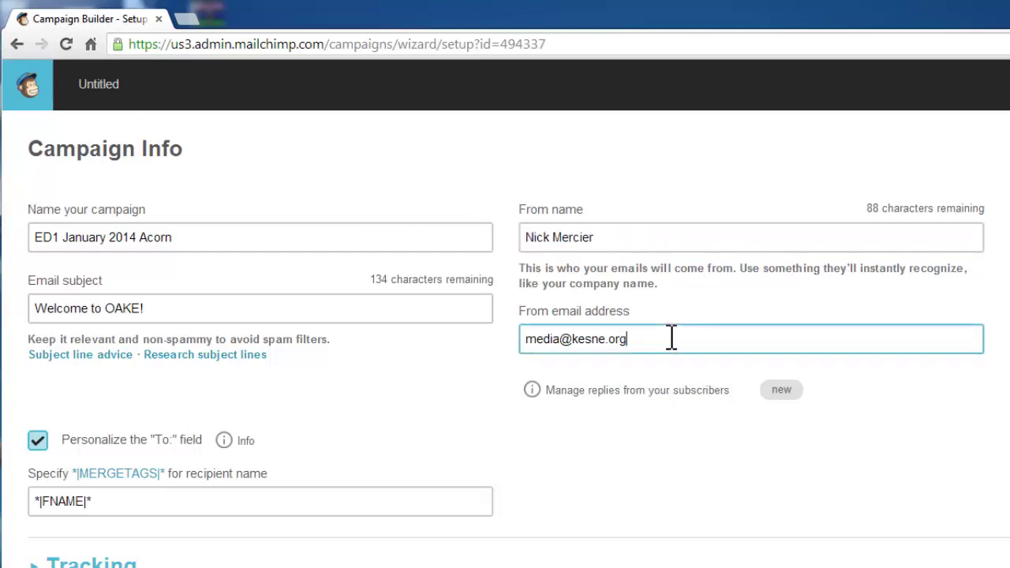
left_click_drag(661, 313, 521, 308)
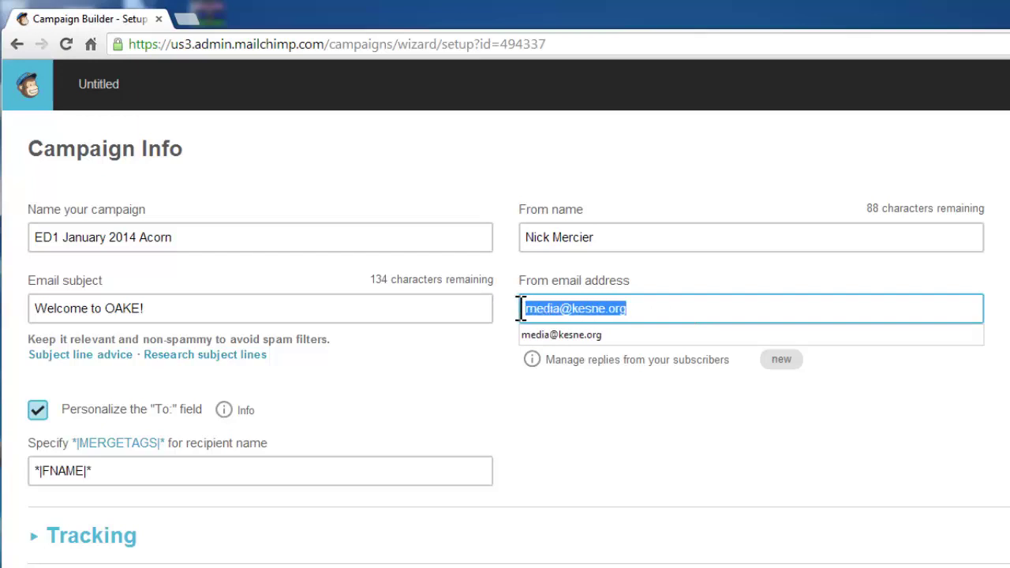
left_click(695, 309)
left_click_drag(695, 309, 532, 308)
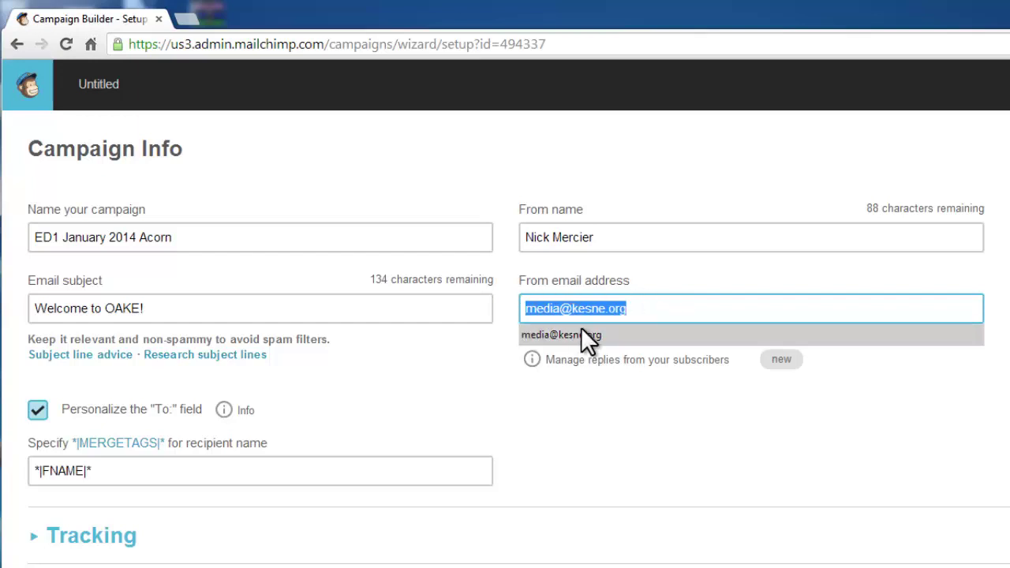
left_click(649, 398)
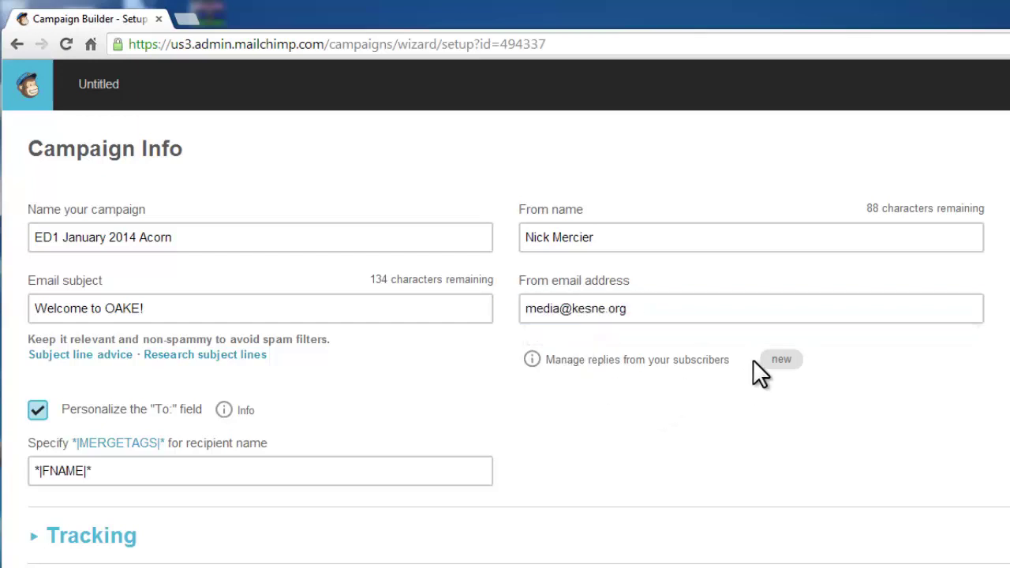
left_click(560, 365)
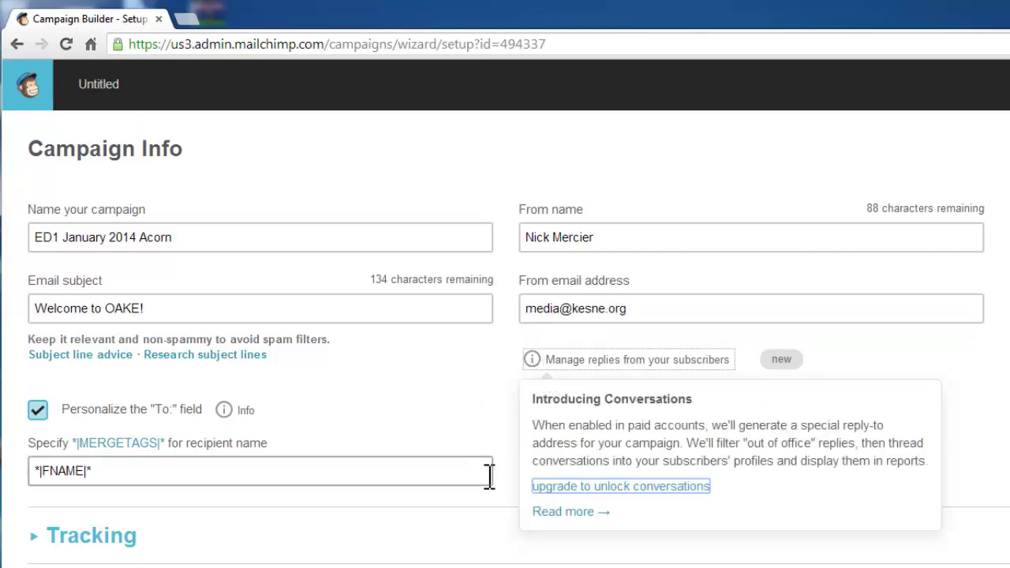
left_click(464, 410)
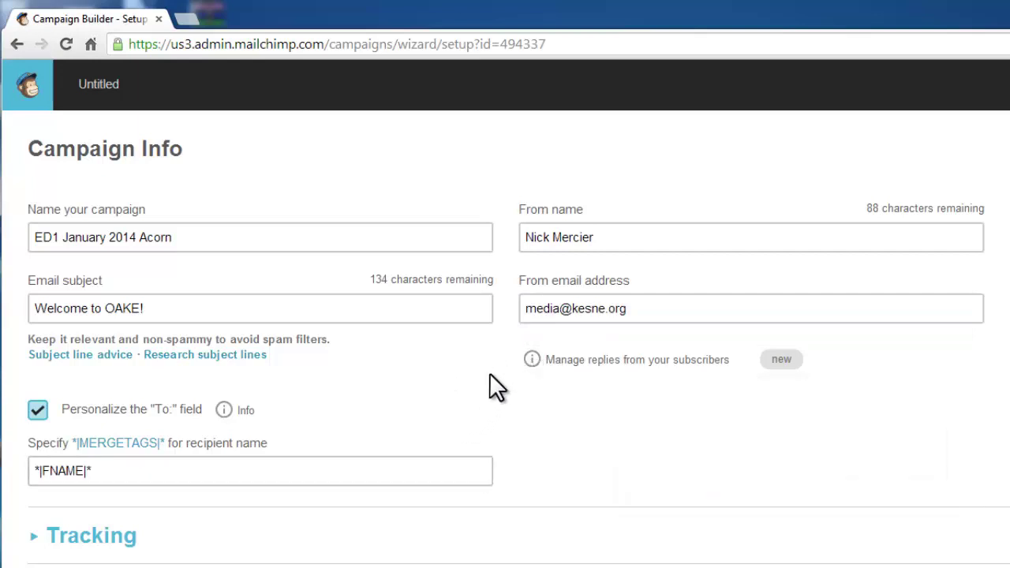
left_click(644, 310)
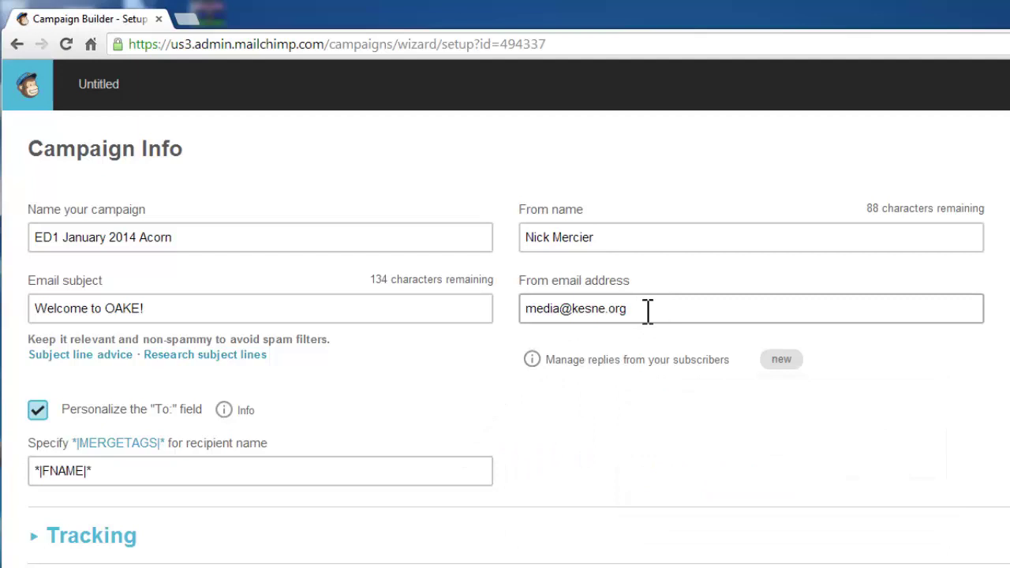
left_click_drag(647, 310, 558, 310)
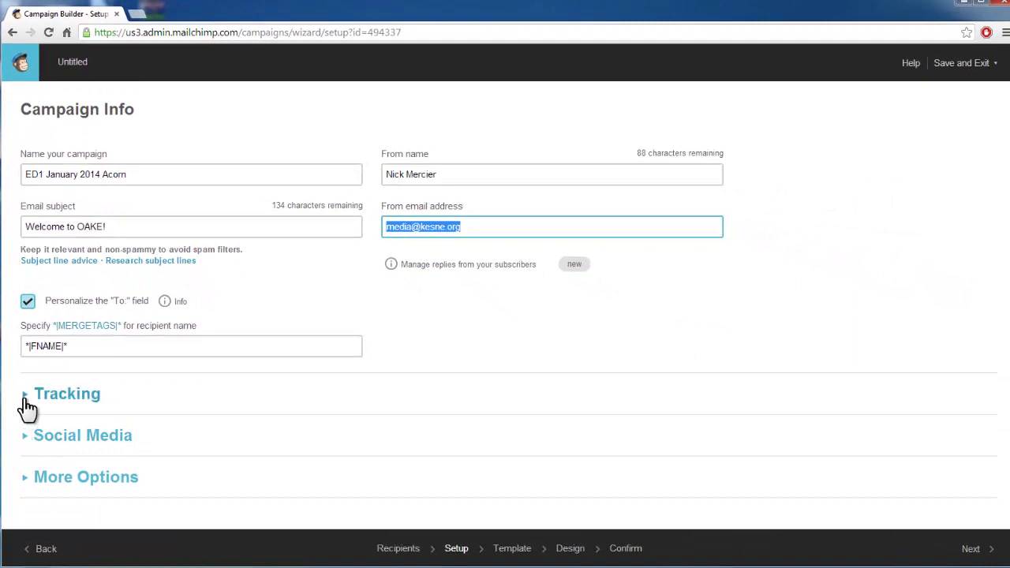
double_click(23, 443)
left_click(23, 444)
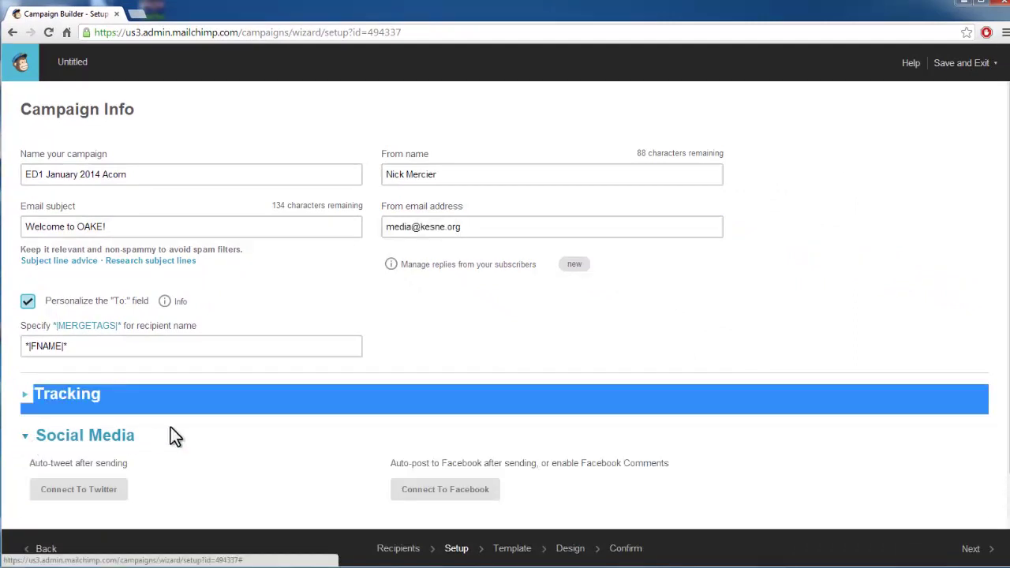
scroll(197, 437, "down", 1)
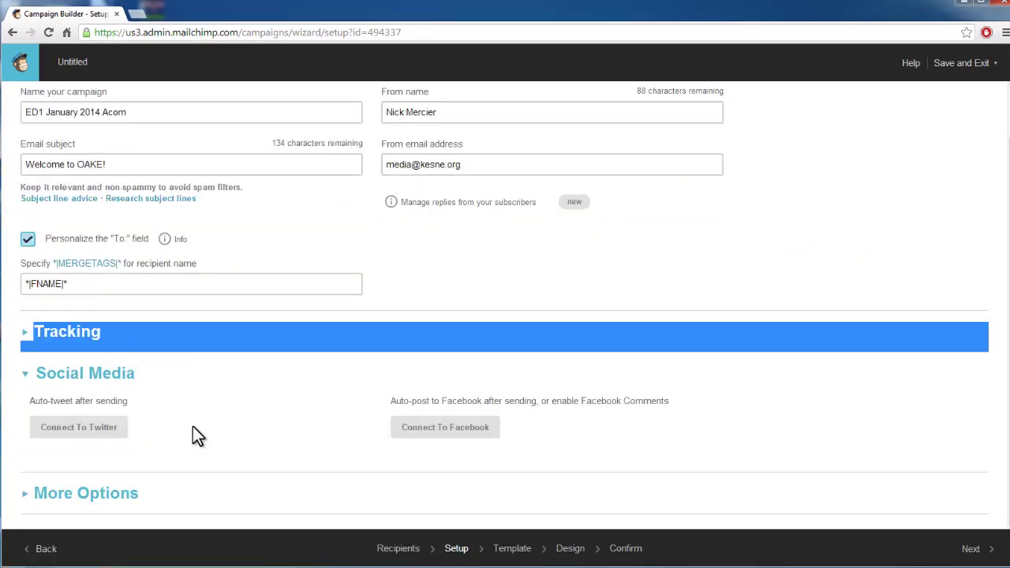
left_click(25, 379)
left_click(24, 399)
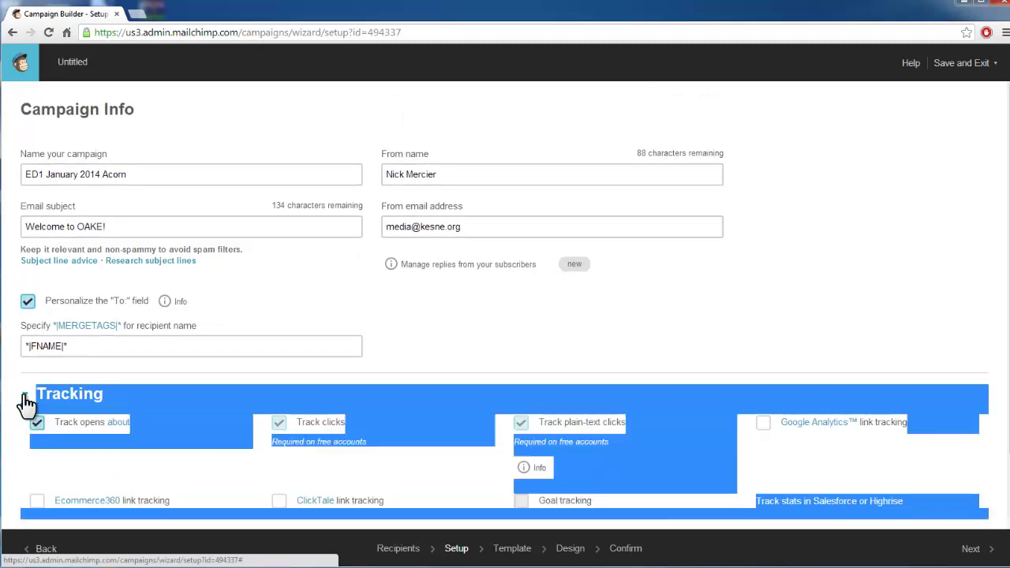
left_click(26, 401)
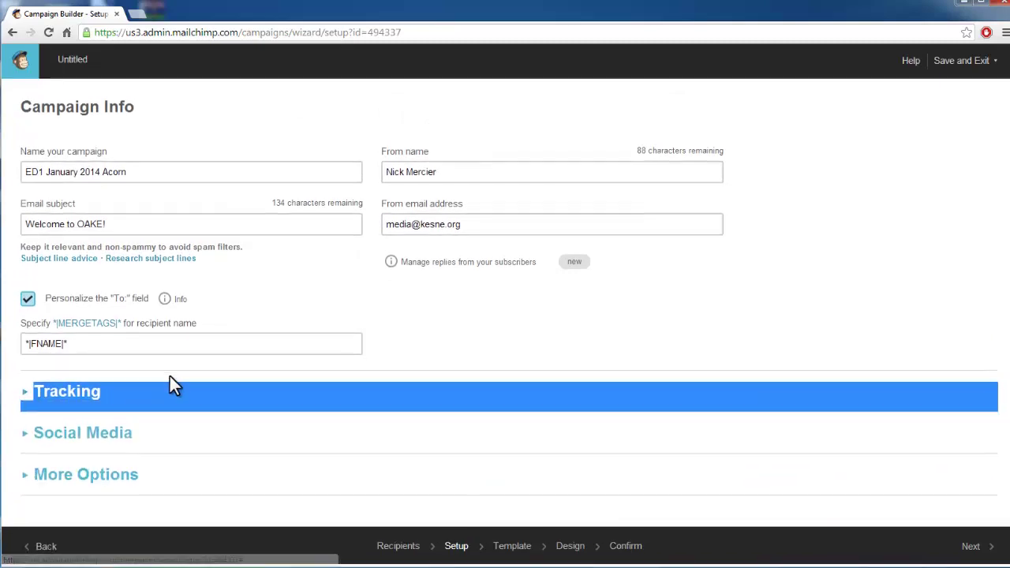
left_click(26, 480)
scroll(157, 412, "down", 1)
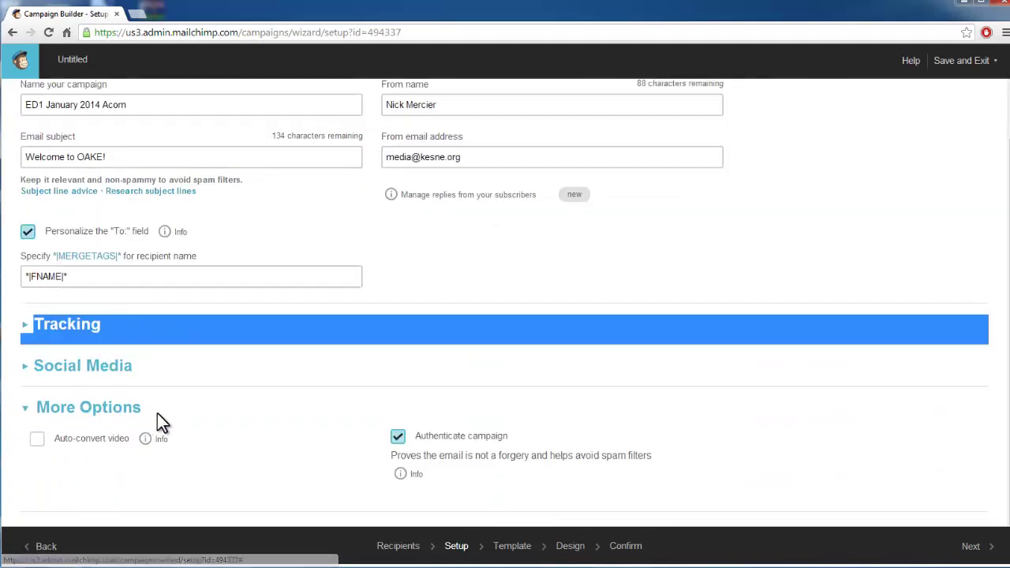
left_click(26, 409)
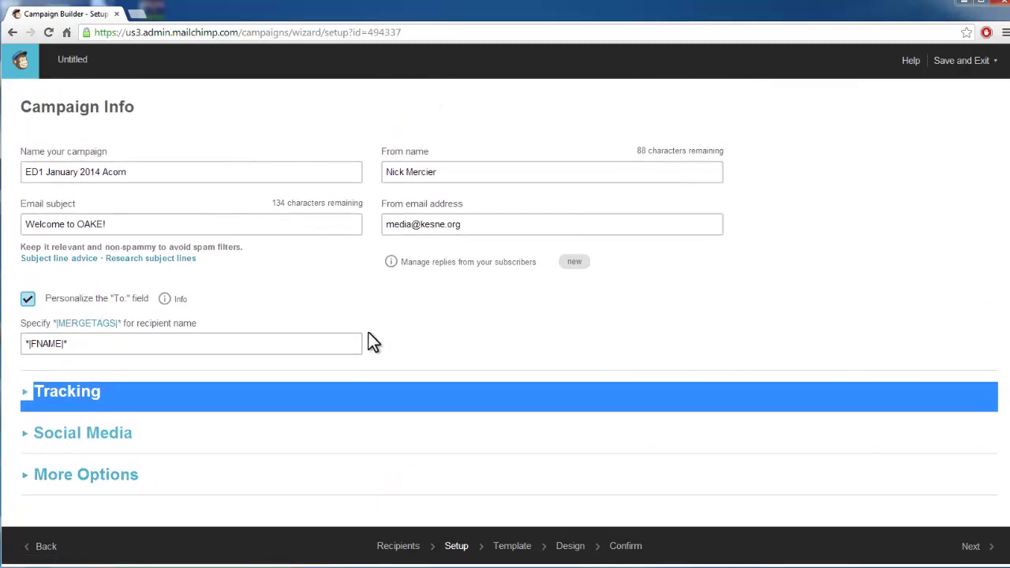
Step: Start the email design from the saved ACORN Letter Template
left_click(978, 548)
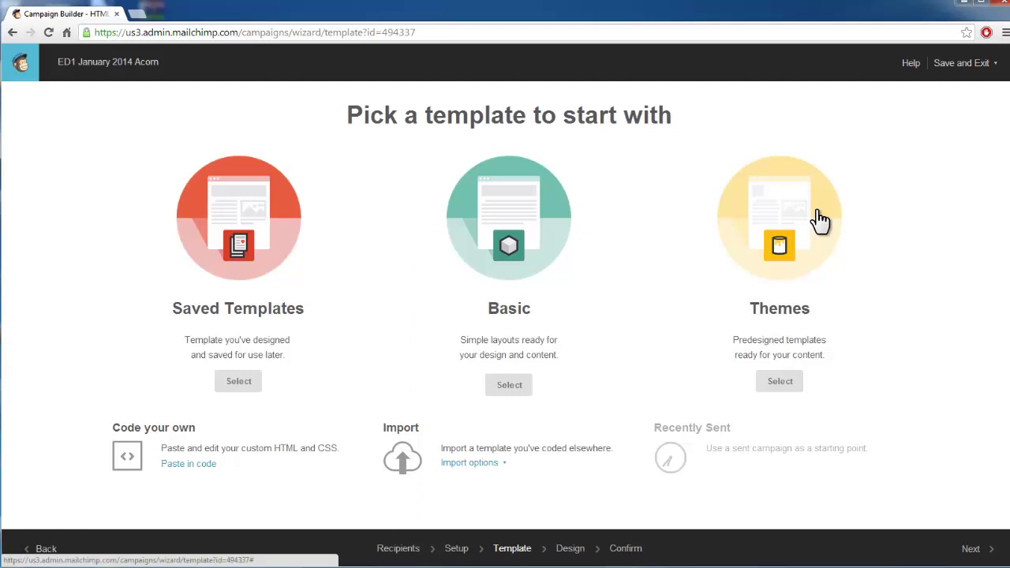
left_click(244, 237)
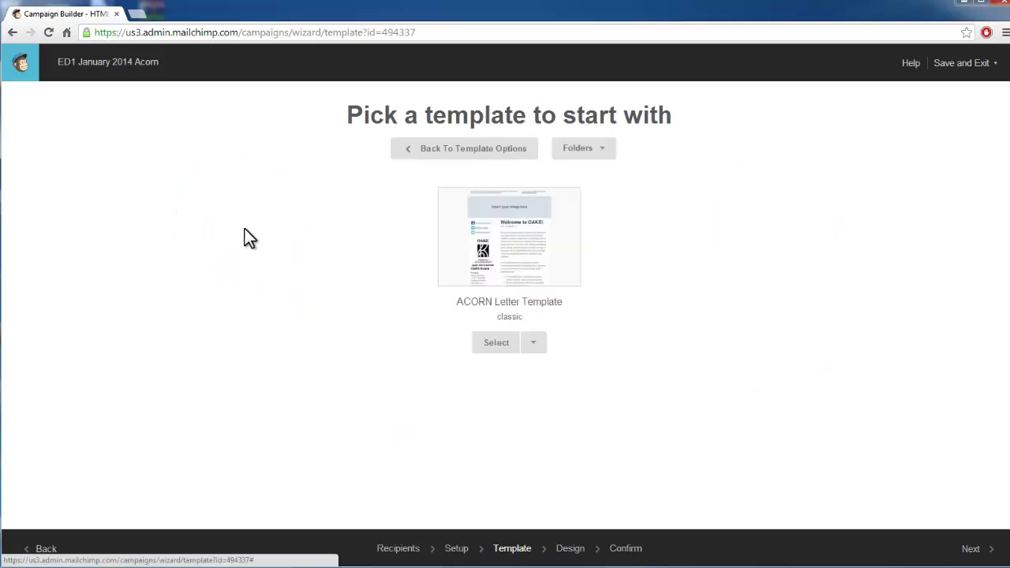
left_click(519, 249)
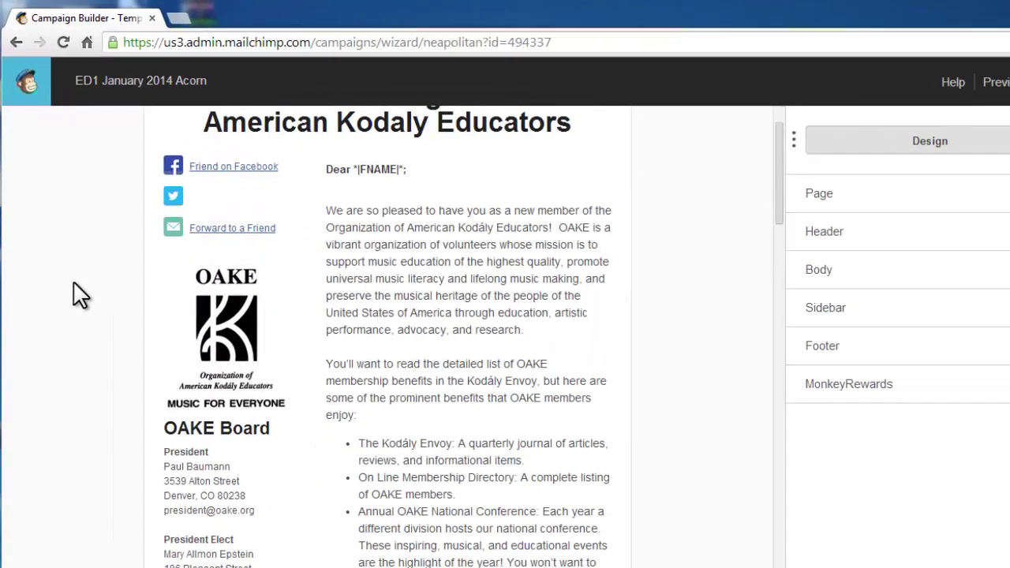
Step: Scroll through the OAKE welcome email down to the closing and back to the top
scroll(81, 296, "down", 4)
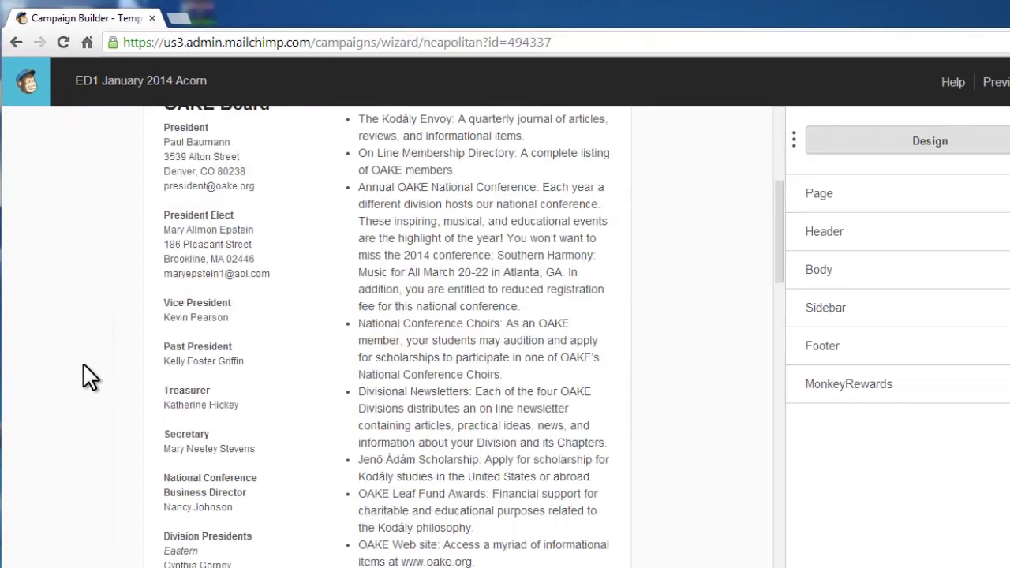
scroll(87, 377, "down", 2)
scroll(87, 377, "down", 9)
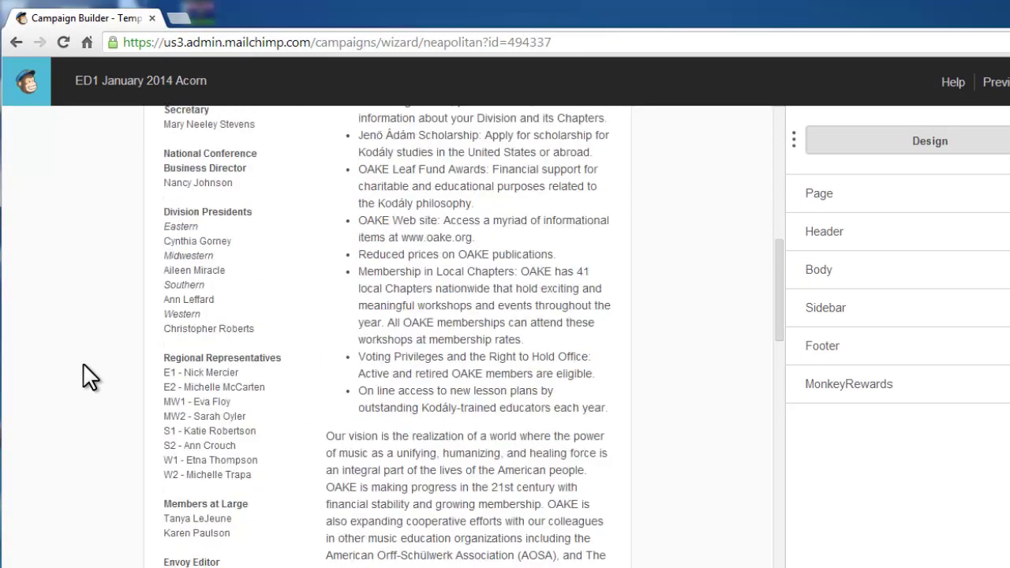
scroll(88, 378, "down", 14)
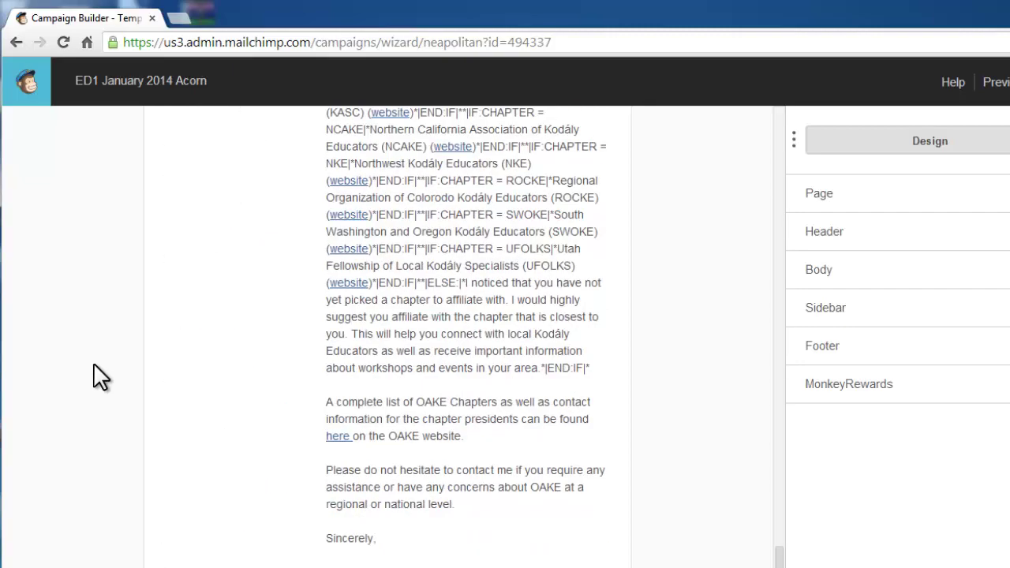
scroll(93, 378, "up", 18)
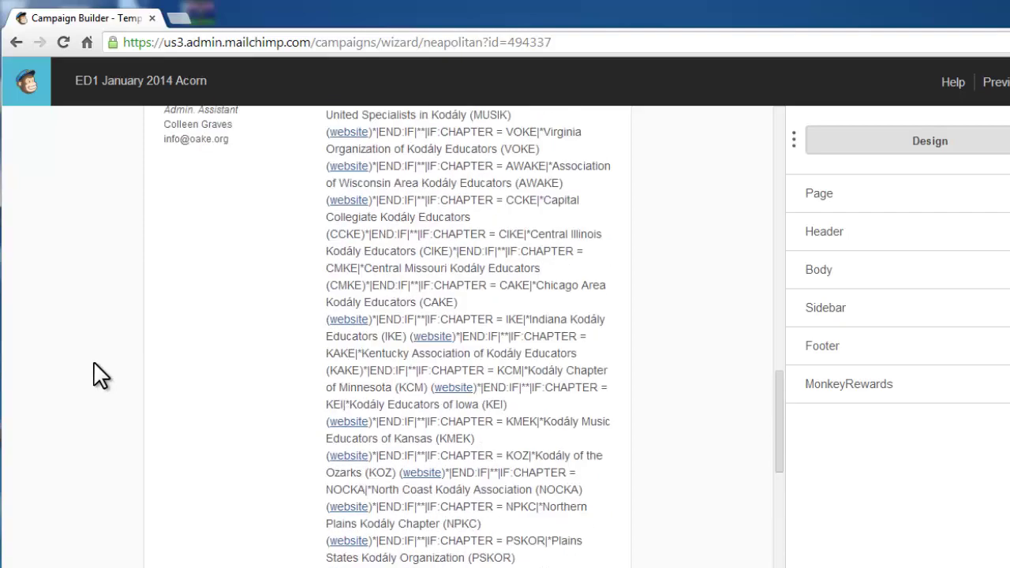
scroll(93, 375, "up", 20)
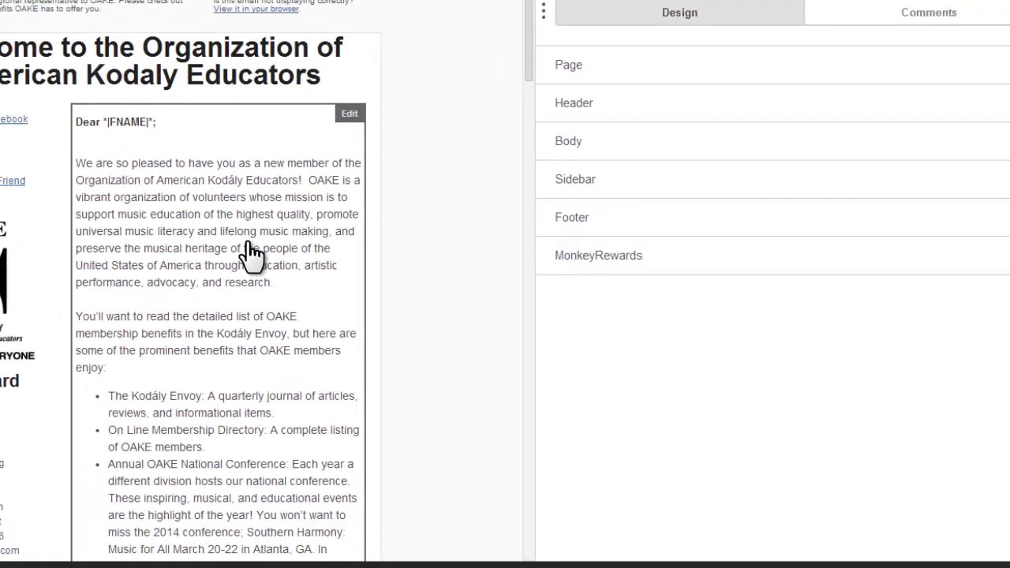
Step: Open the greeting and body text for editing and look down to the signature block
left_click(502, 383)
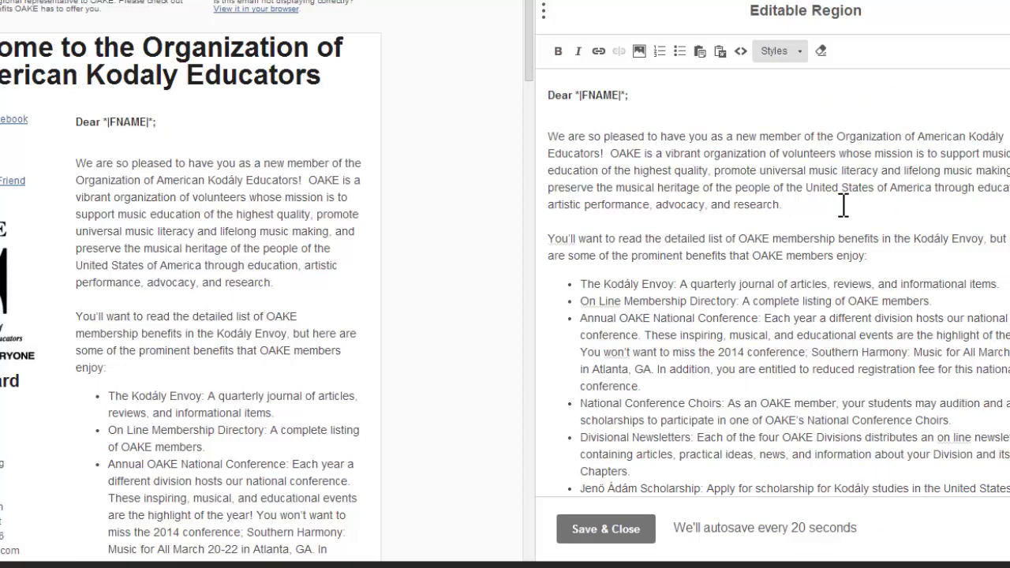
scroll(844, 205, "down", 1)
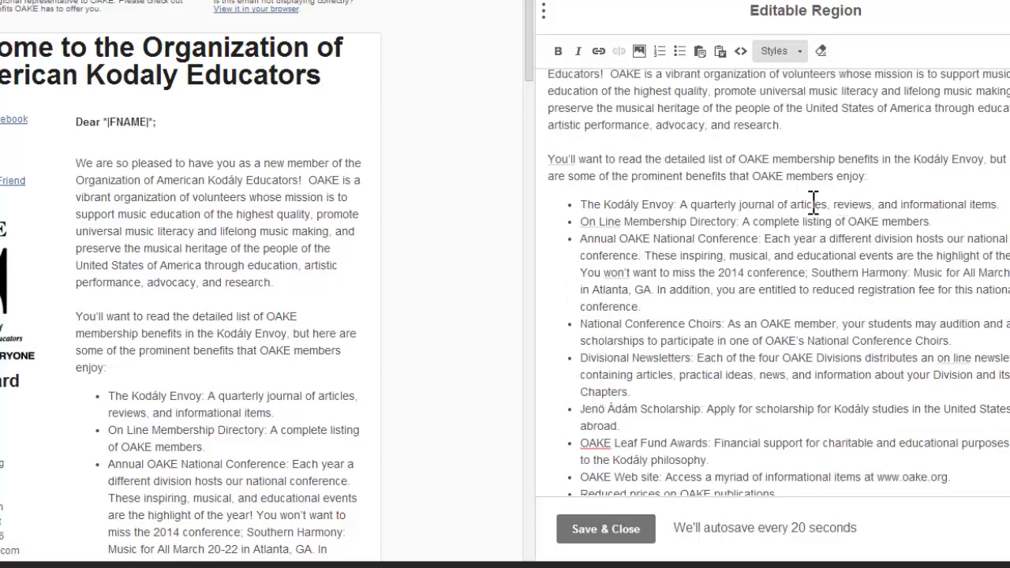
scroll(810, 200, "down", 3)
scroll(811, 200, "down", 4)
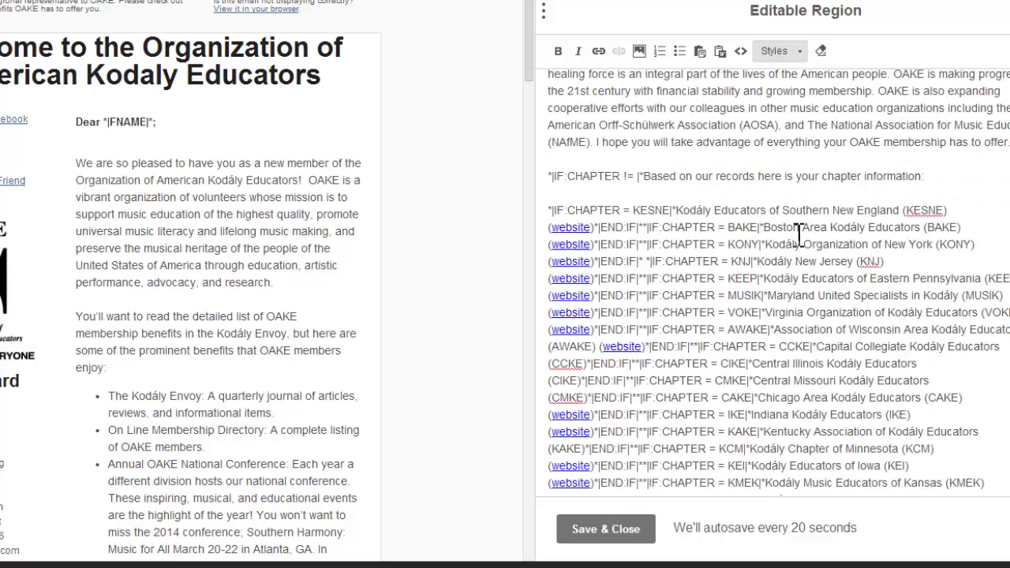
scroll(777, 237, "down", 5)
scroll(778, 238, "down", 3)
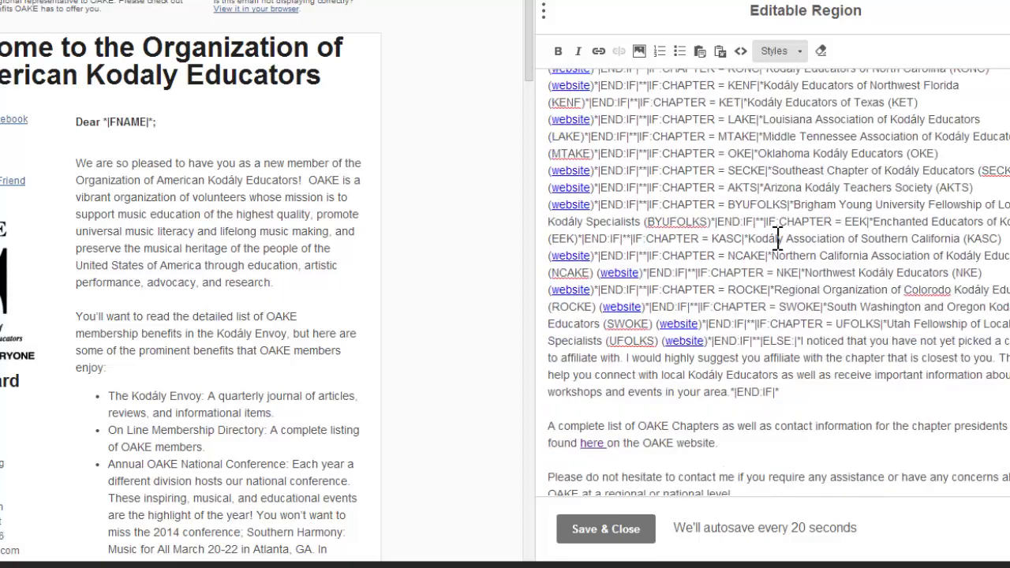
scroll(779, 207, "down", 1)
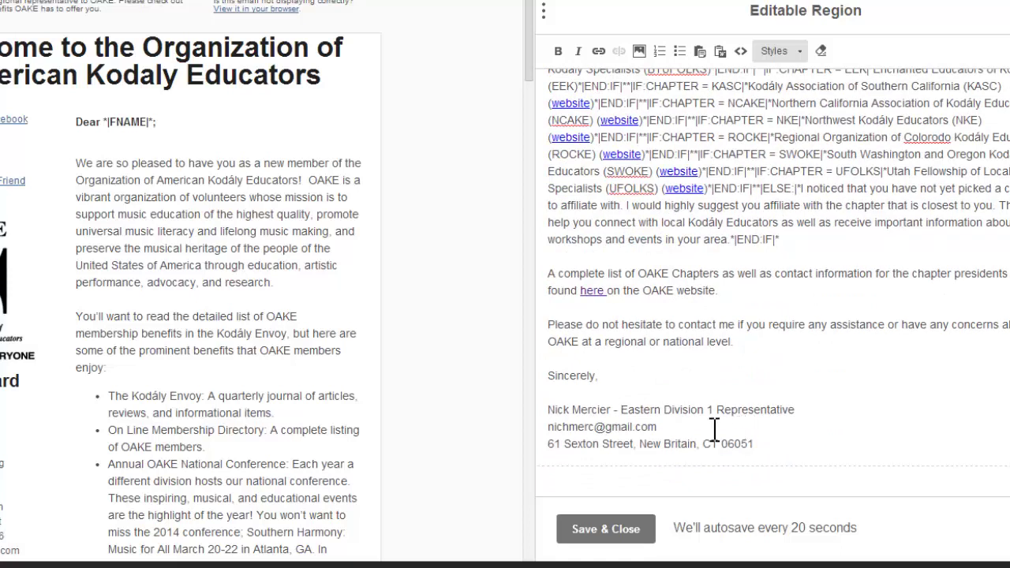
mouse_move(752, 443)
left_mouse_down()
mouse_move(523, 424)
mouse_move(535, 408)
left_mouse_up()
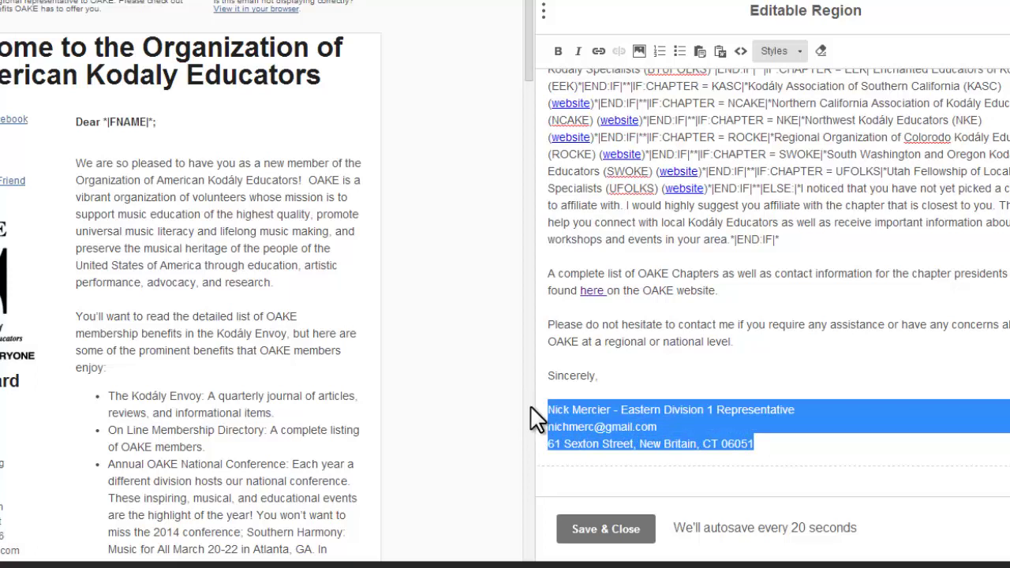
scroll(785, 311, "up", 4)
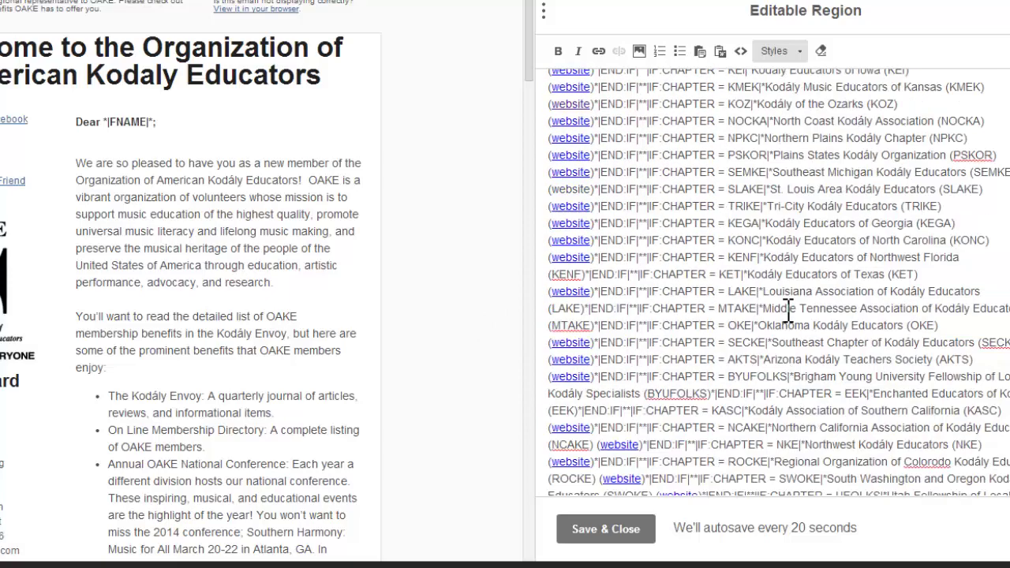
scroll(789, 311, "up", 10)
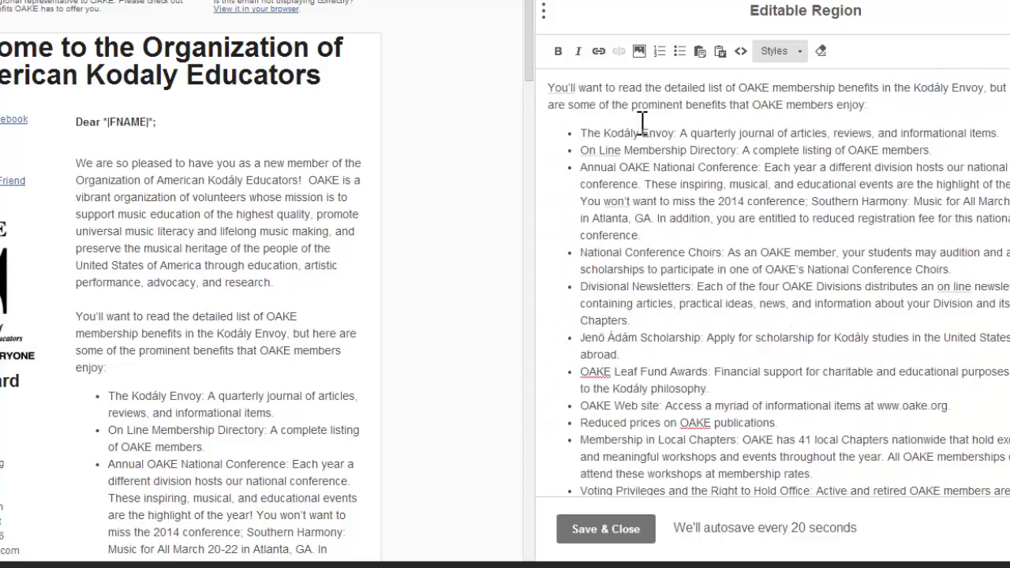
Step: Make 'The Kodály Envoy:' and 'On Line Membership Directory:' bold italic, then save
left_click_drag(580, 131, 680, 130)
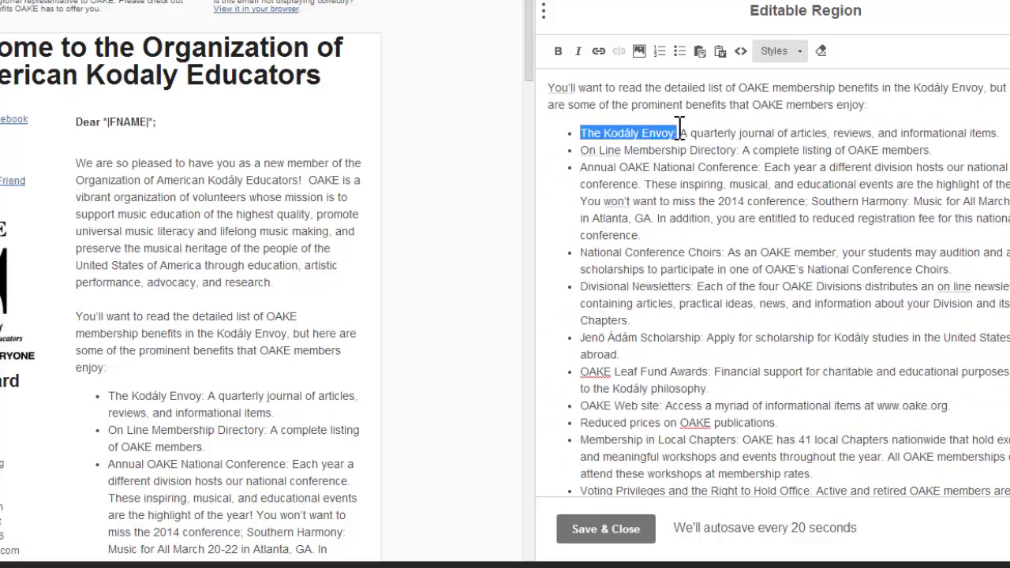
left_click(558, 51)
left_click(578, 51)
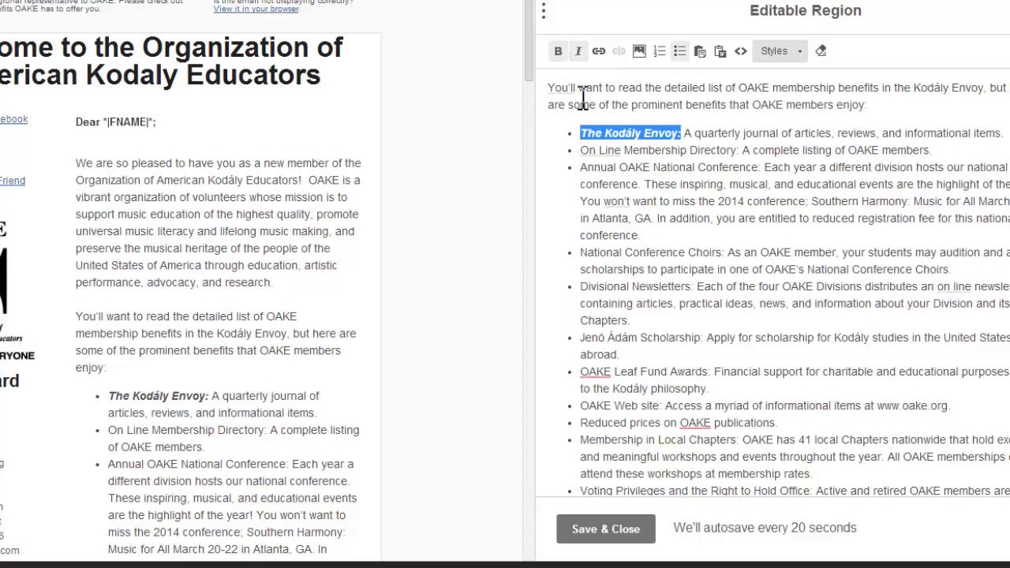
left_click_drag(582, 150, 742, 150)
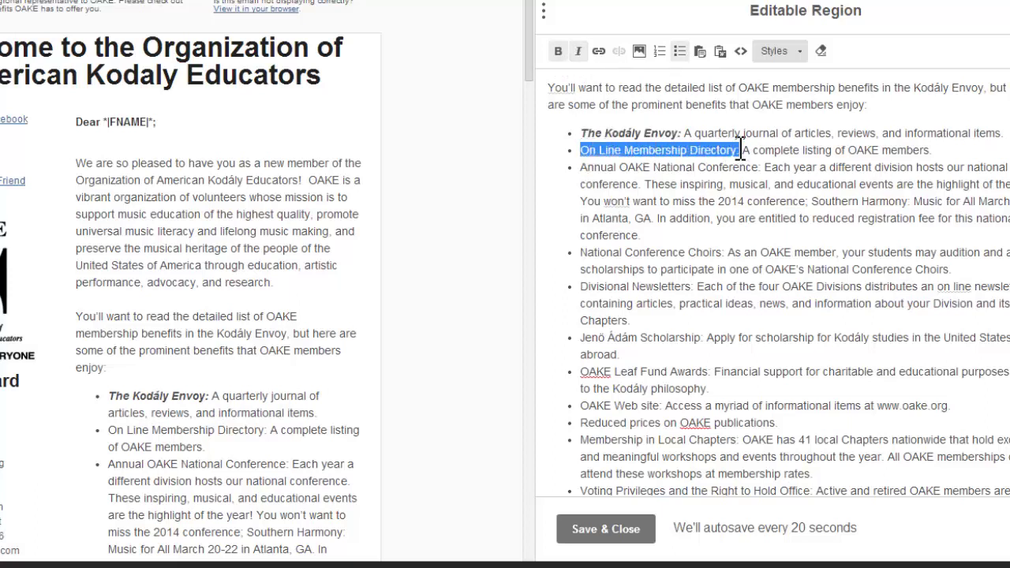
left_click(557, 51)
left_click(582, 50)
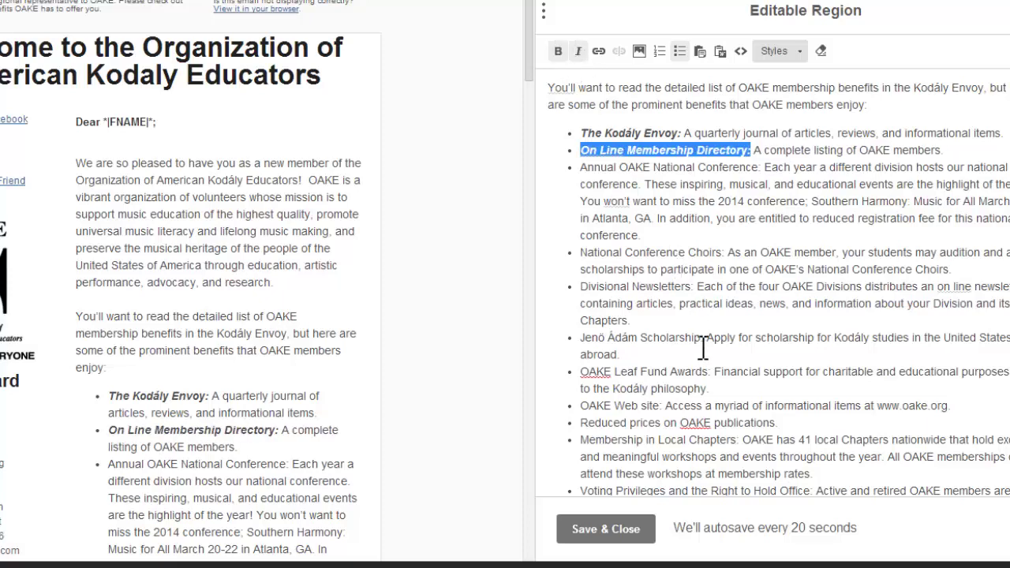
scroll(702, 348, "down", 3)
scroll(705, 345, "up", 4)
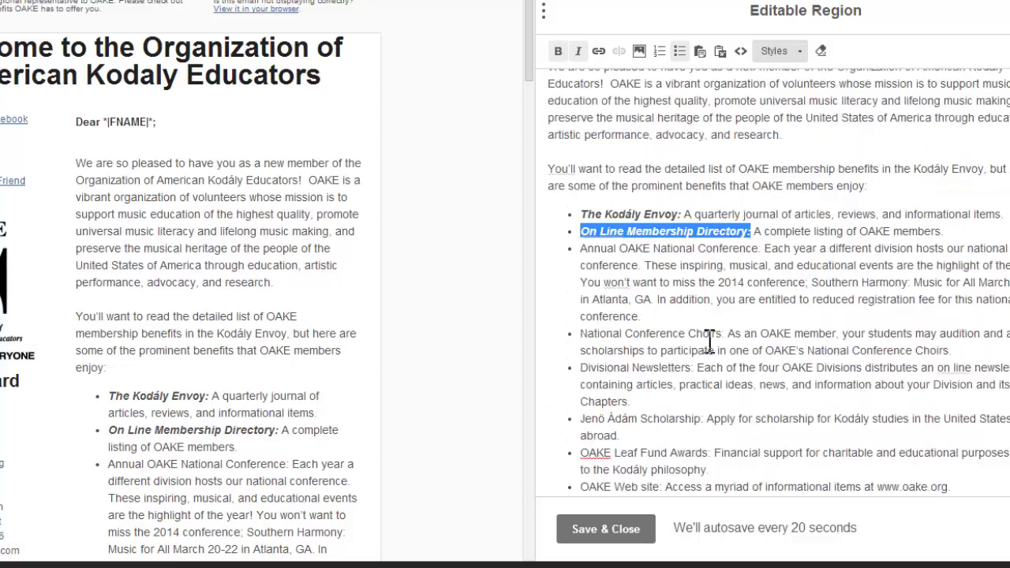
left_click(612, 533)
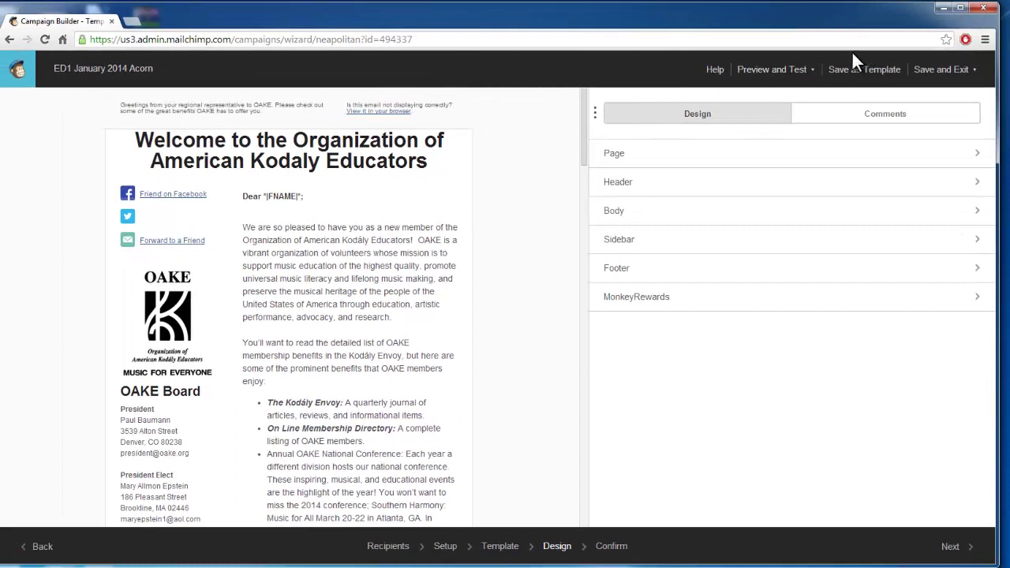
Step: Enter Preview Mode with header info and live subscriber merge data shown
left_click(774, 79)
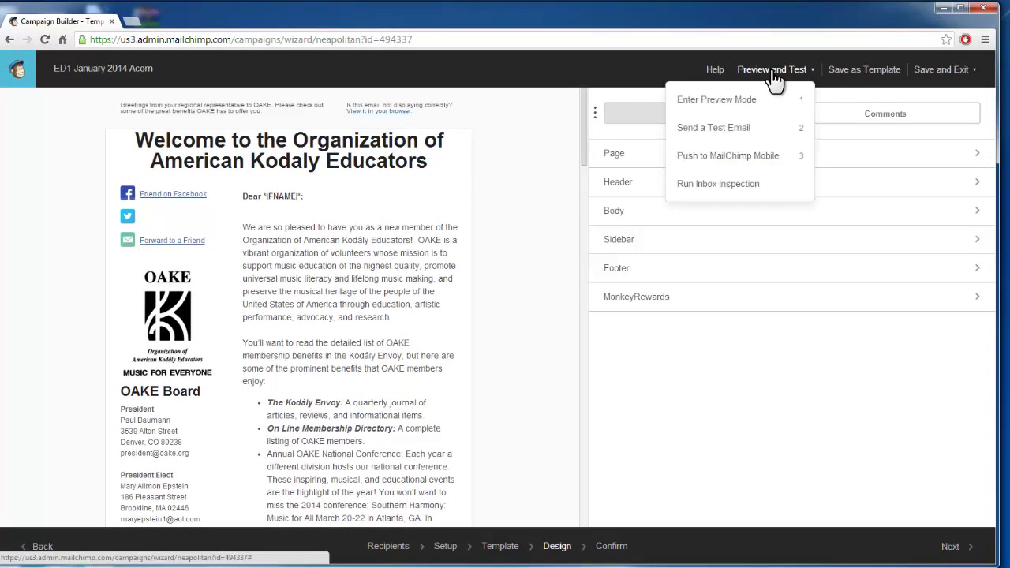
left_click(731, 101)
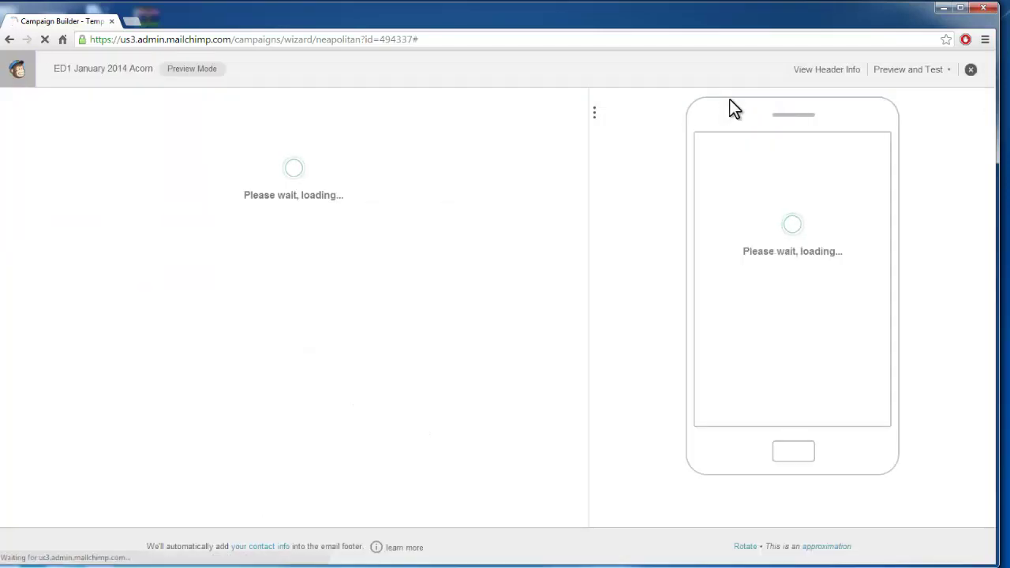
left_click(835, 71)
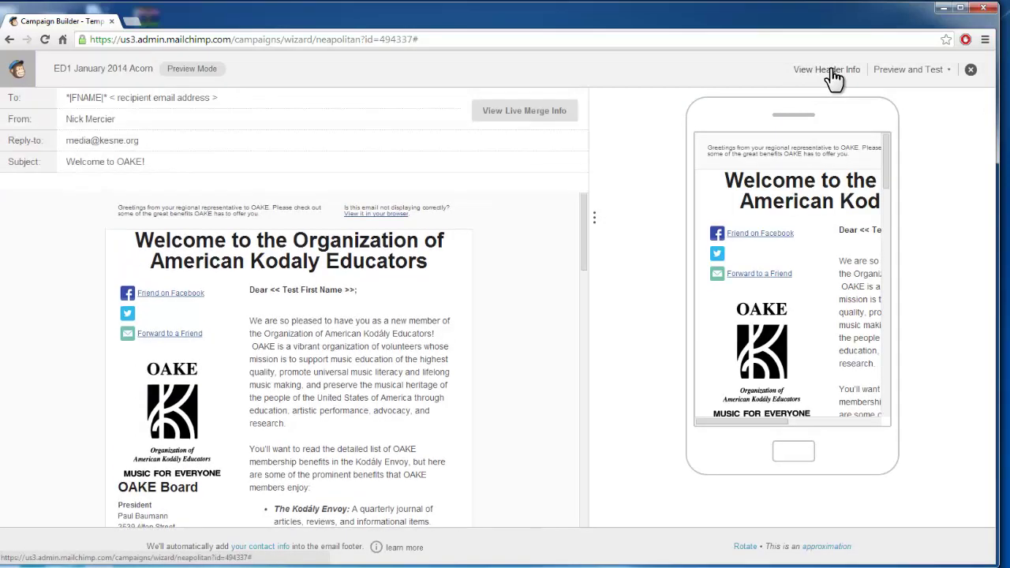
left_click(551, 122)
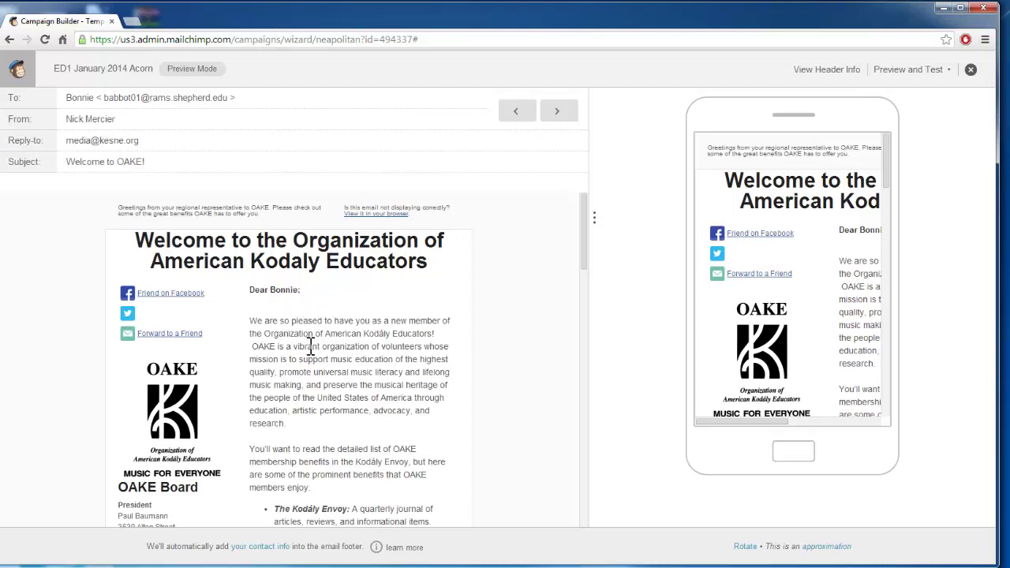
Step: Scroll down the preview and highlight the paragraph about picking a chapter
scroll(310, 347, "down", 15)
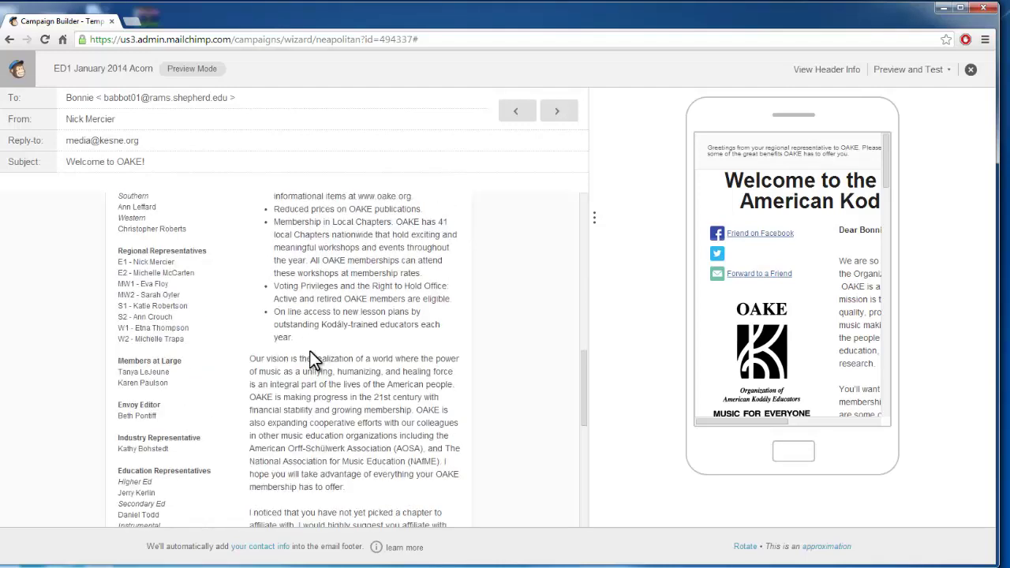
scroll(311, 356, "down", 3)
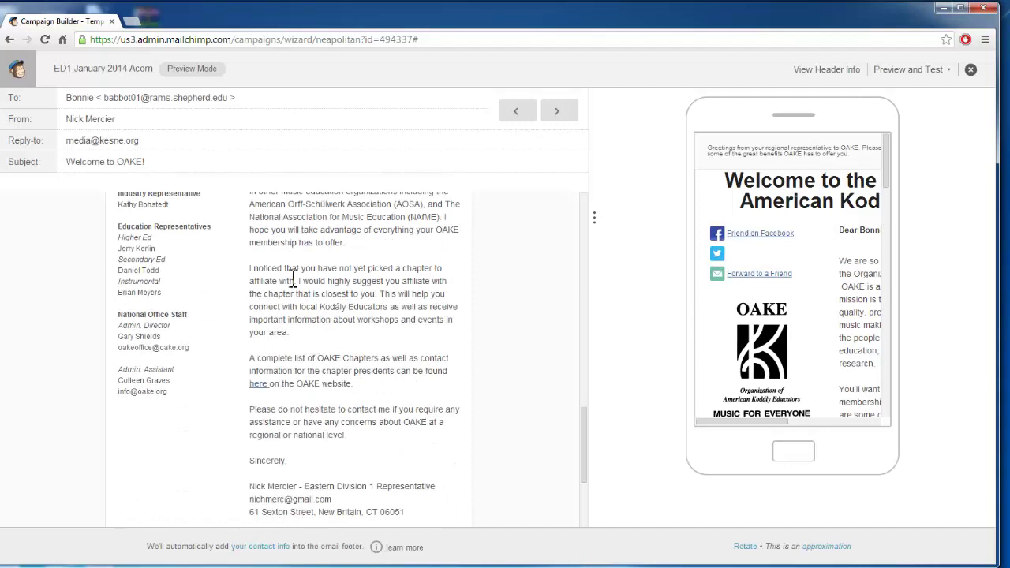
left_click_drag(291, 333, 253, 267)
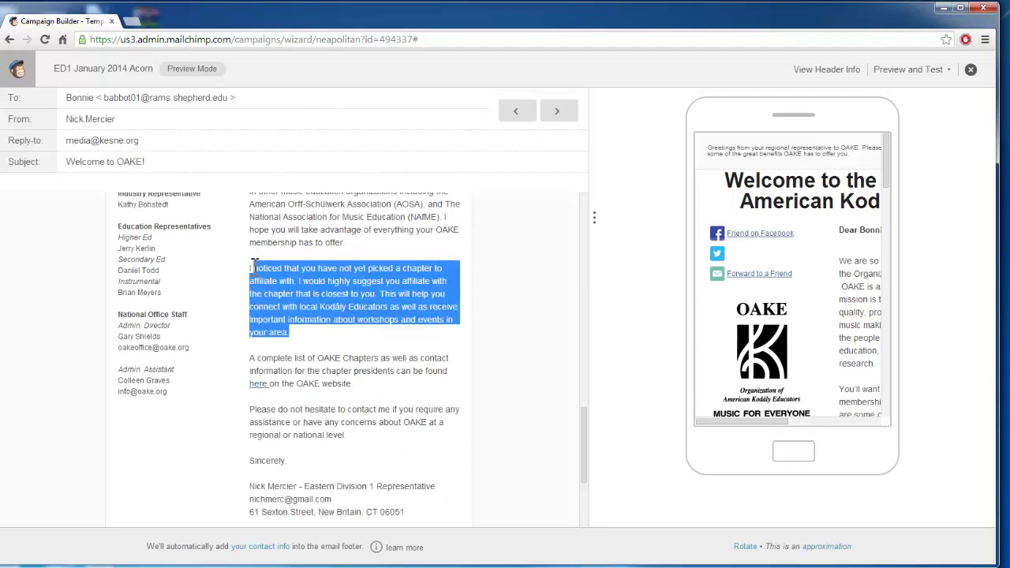
Step: Advance the merged preview through five successive subscribers
left_click(565, 118)
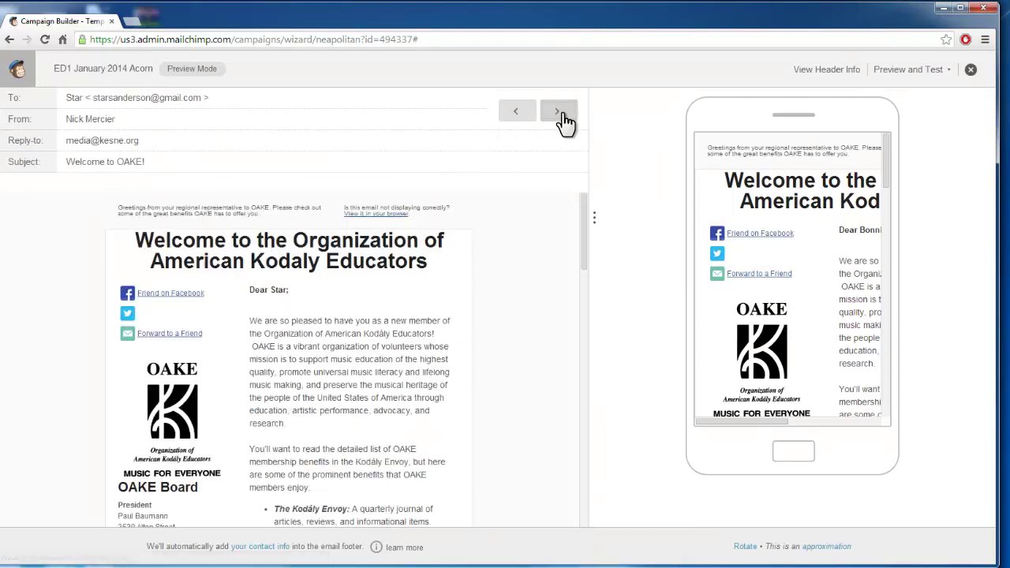
left_click(566, 118)
left_click(564, 114)
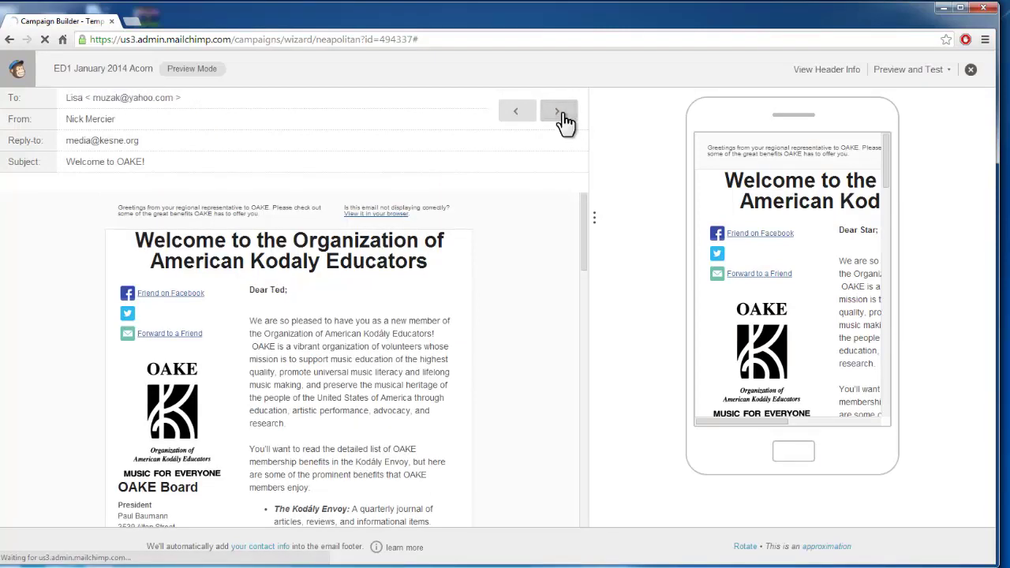
left_click(563, 115)
left_click(564, 115)
Step: Check the merged chapter block showing Boston Area Kodály Educators (BAKE) and its website link
scroll(439, 251, "down", 10)
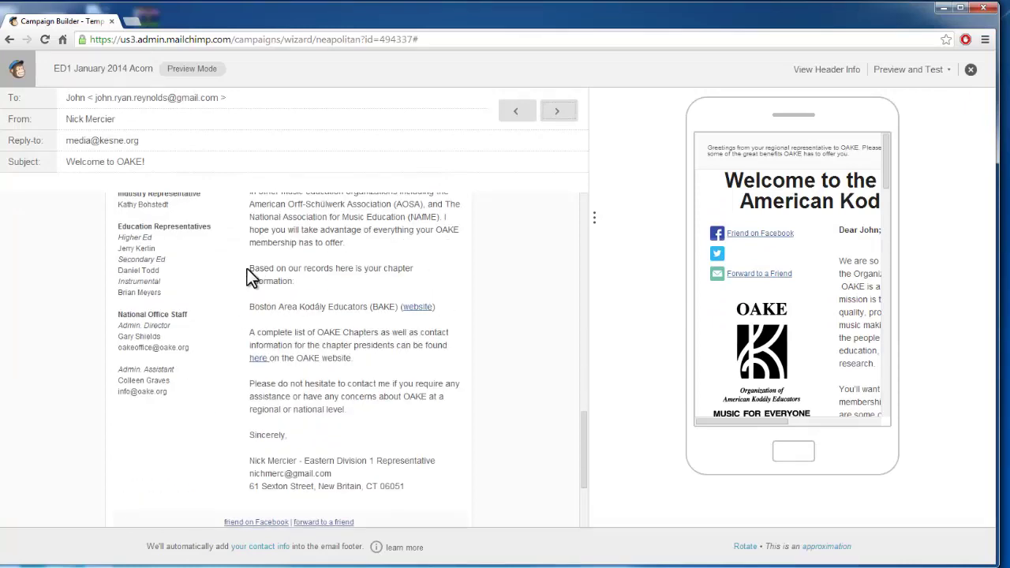
left_click_drag(252, 269, 454, 308)
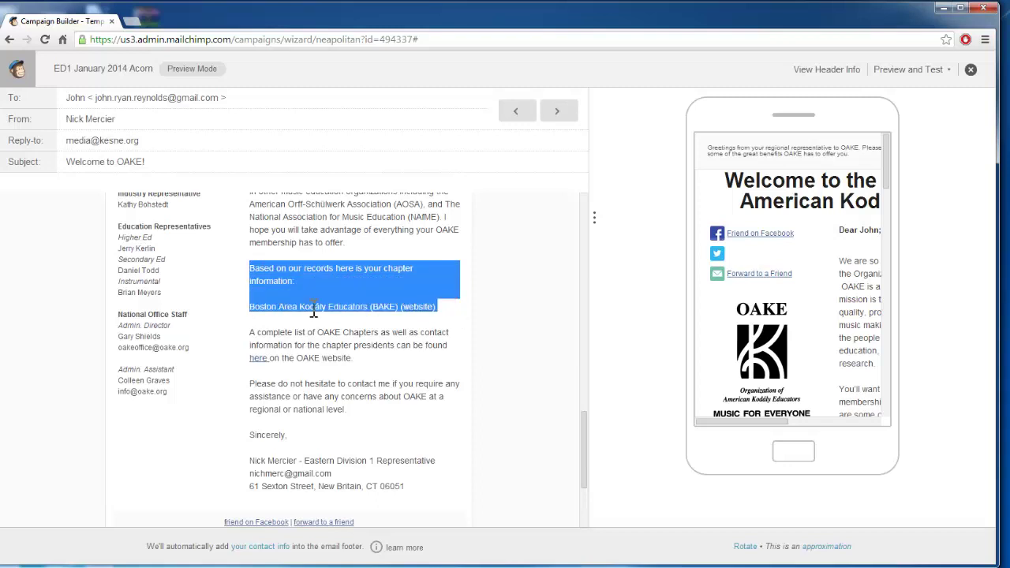
left_click(355, 325)
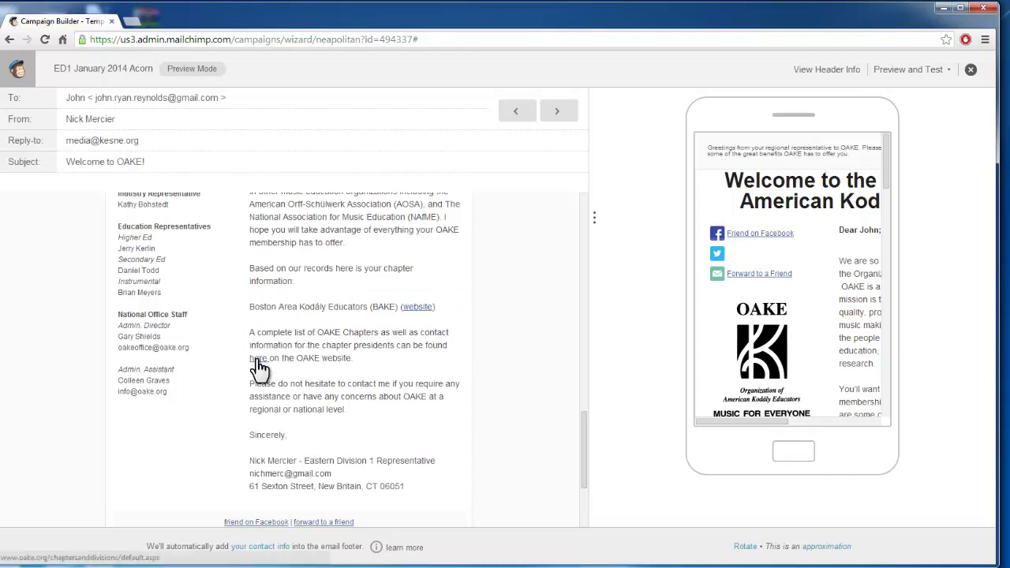
scroll(390, 432, "down", 2)
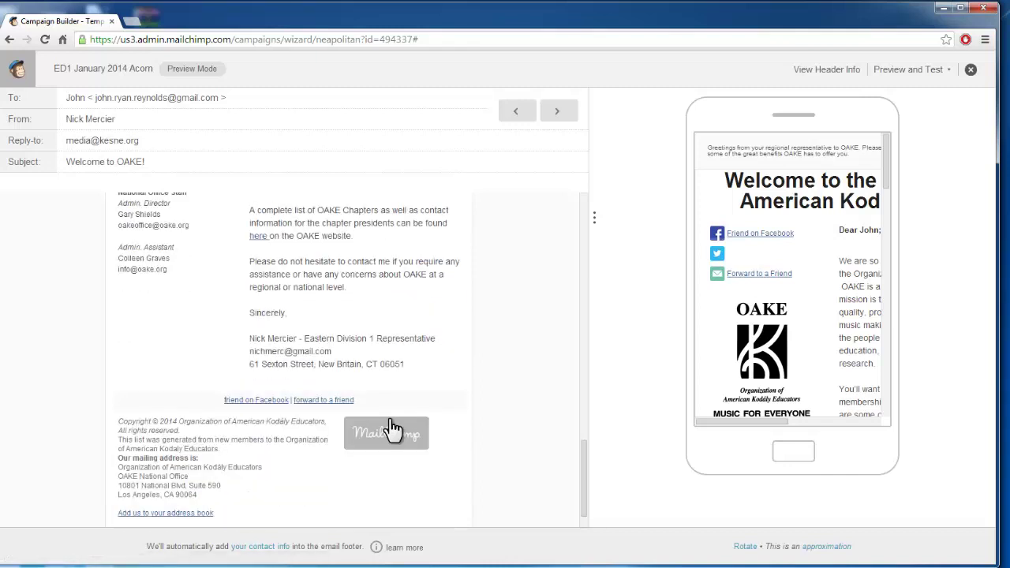
scroll(397, 422, "up", 5)
scroll(399, 409, "up", 2)
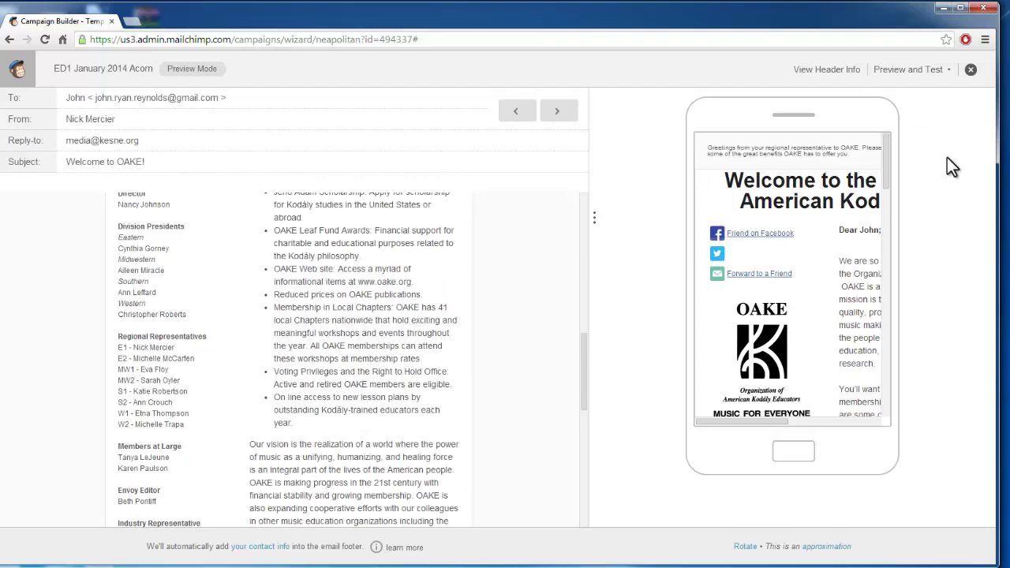
Step: Exit Preview Mode and advance to the Confirm step's campaign checklist
left_click(973, 70)
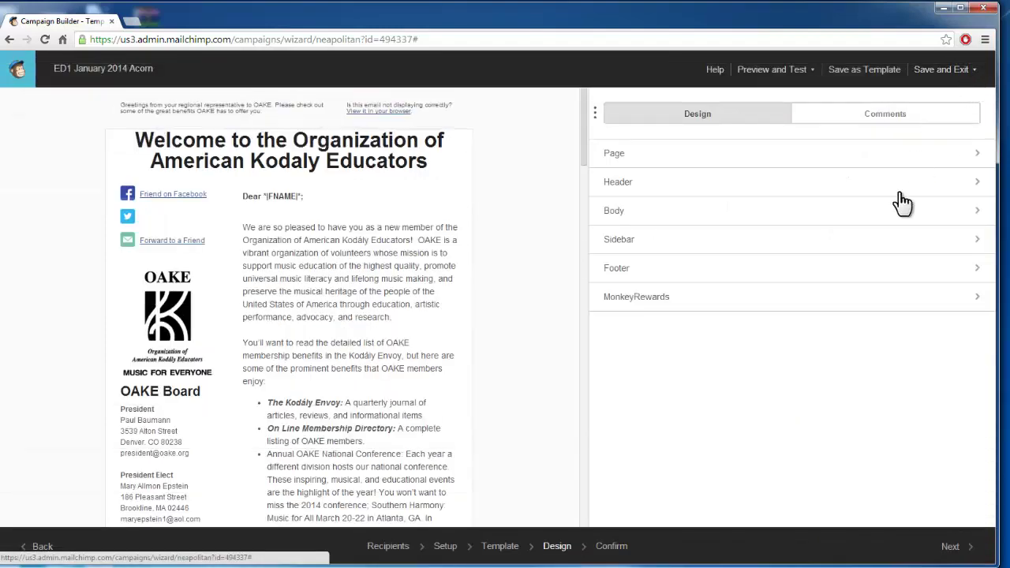
left_click(963, 546)
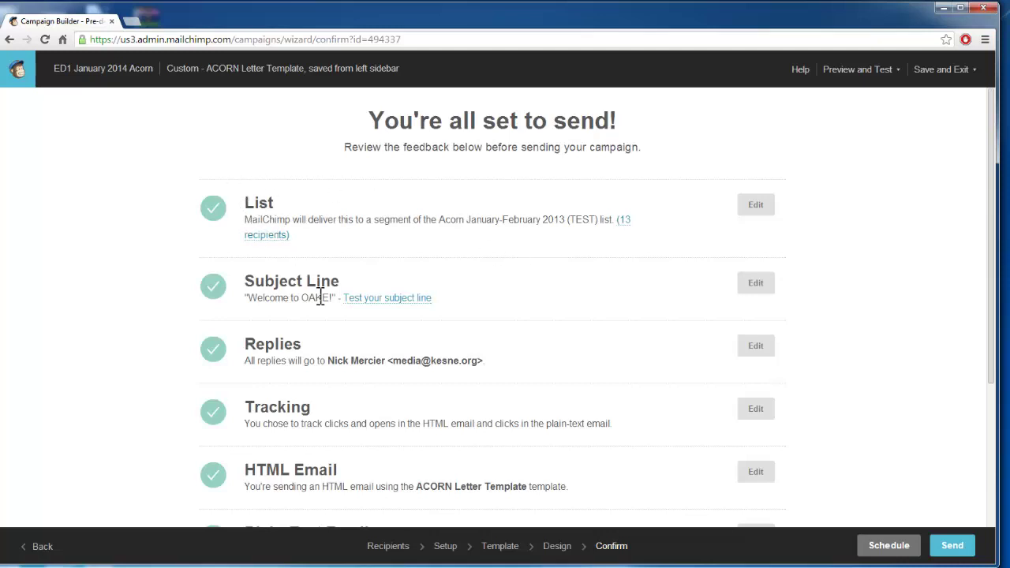
scroll(321, 295, "down", 3)
scroll(318, 301, "up", 3)
scroll(521, 319, "down", 1)
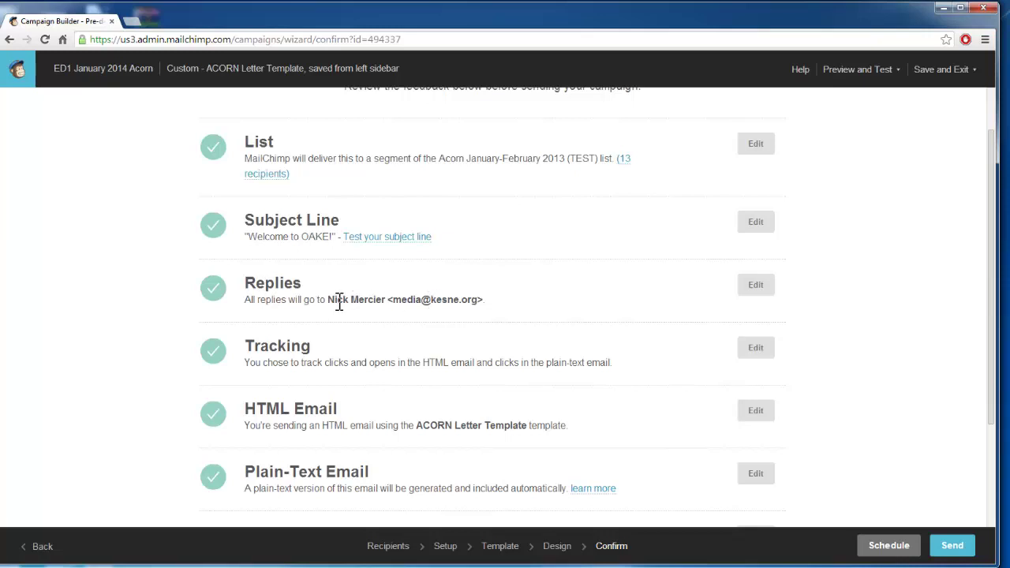
Step: Review the reply-to address and the remaining checklist items for 'Welcome to OAKE!'
left_click_drag(328, 300, 535, 302)
left_click(540, 325)
scroll(540, 334, "down", 2)
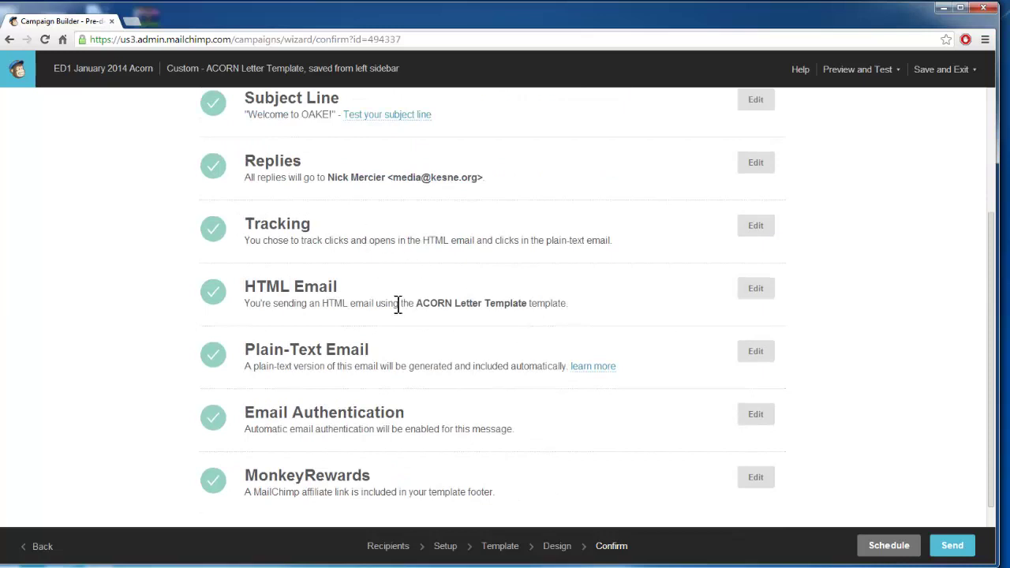
scroll(398, 308, "down", 1)
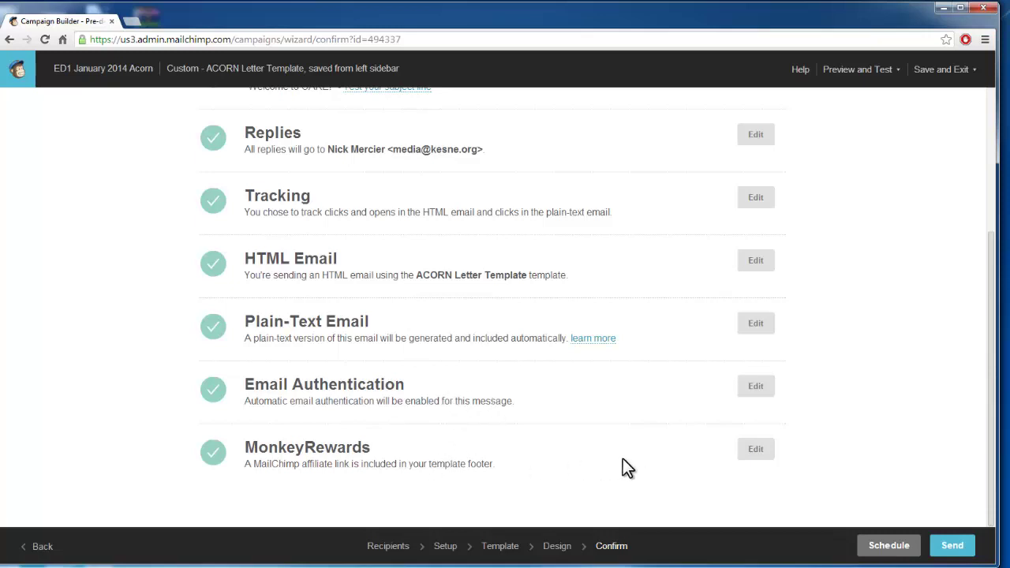
Step: Cancel the immediate send, review April 14 2014 7:00 AM Pacific scheduling, then log out
left_click(963, 553)
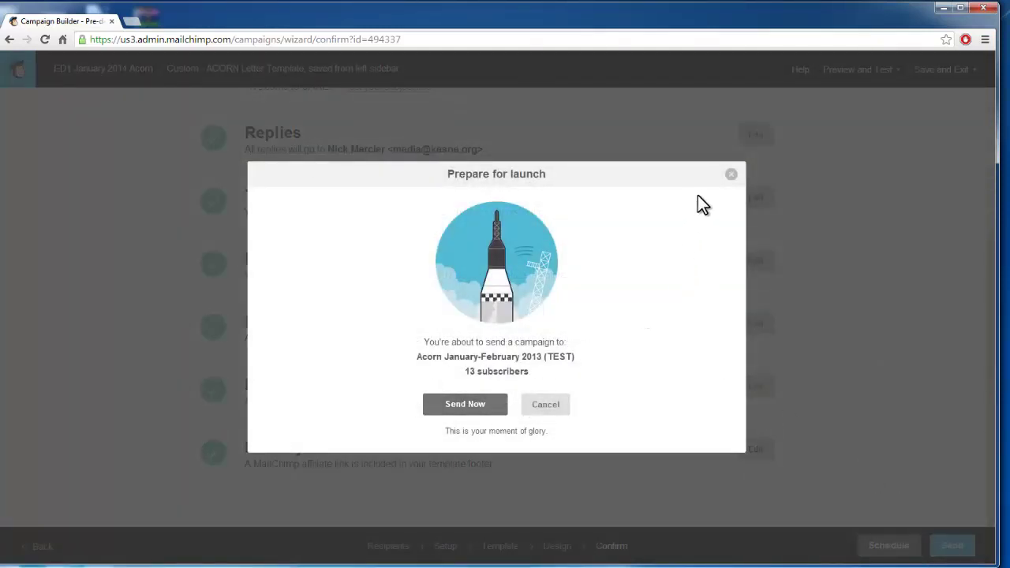
left_click(730, 174)
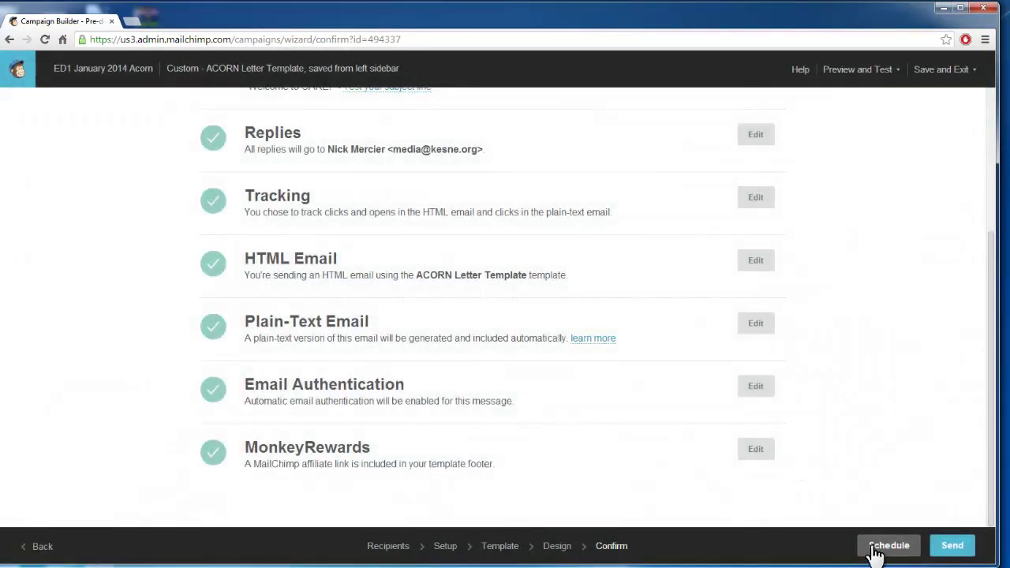
left_click(876, 555)
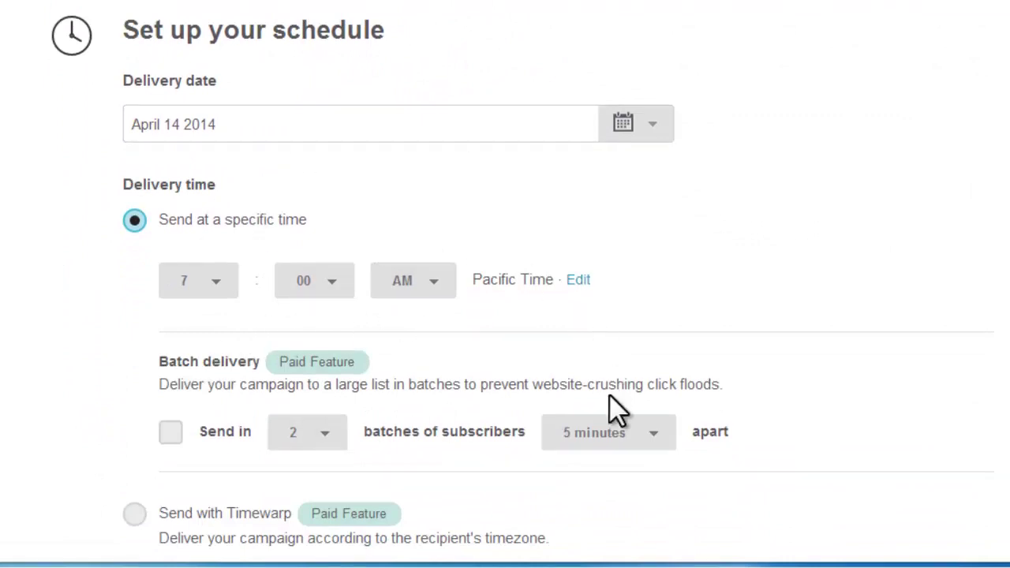
scroll(637, 316, "down", 3)
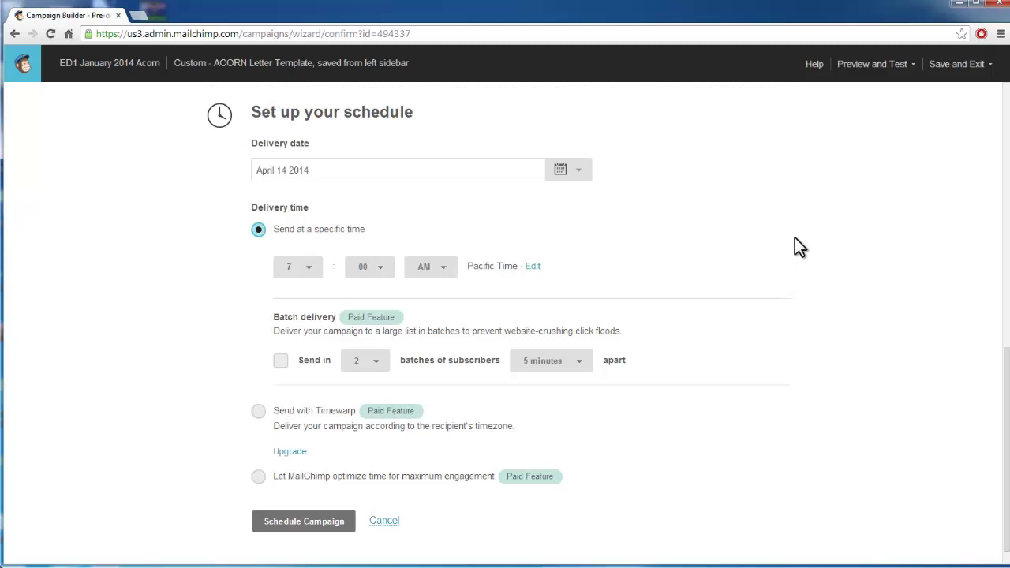
left_click(977, 74)
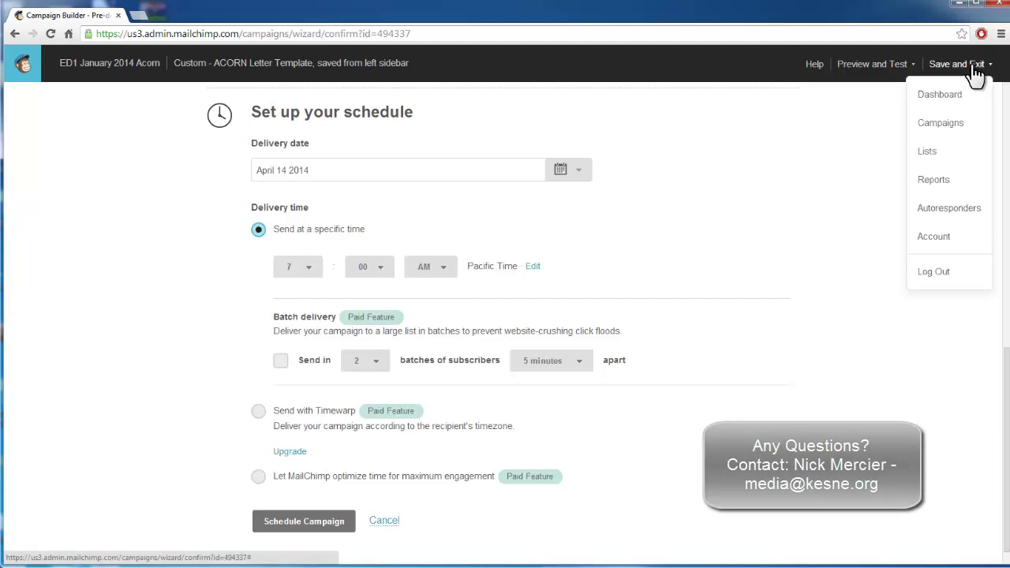
left_click(930, 273)
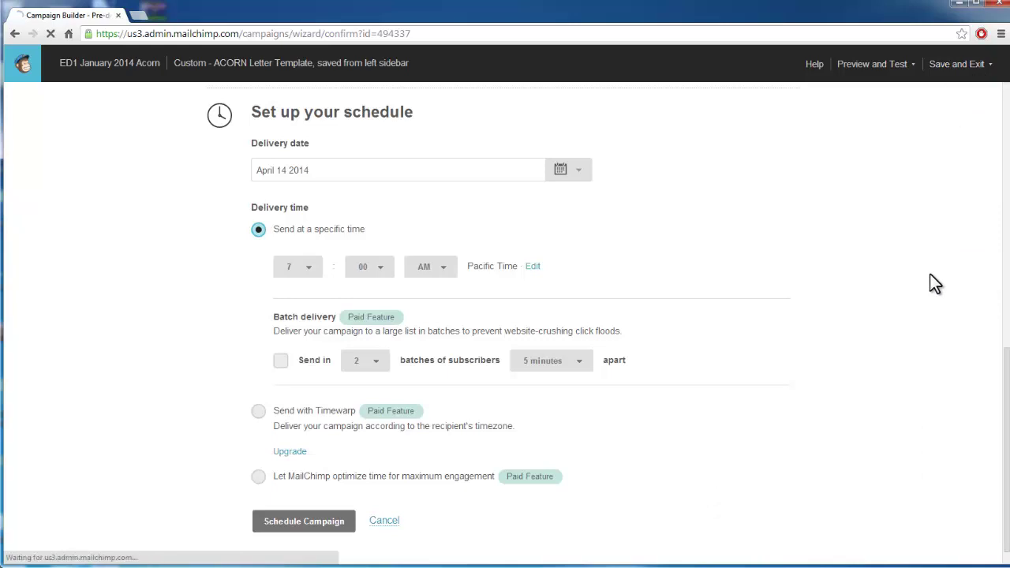